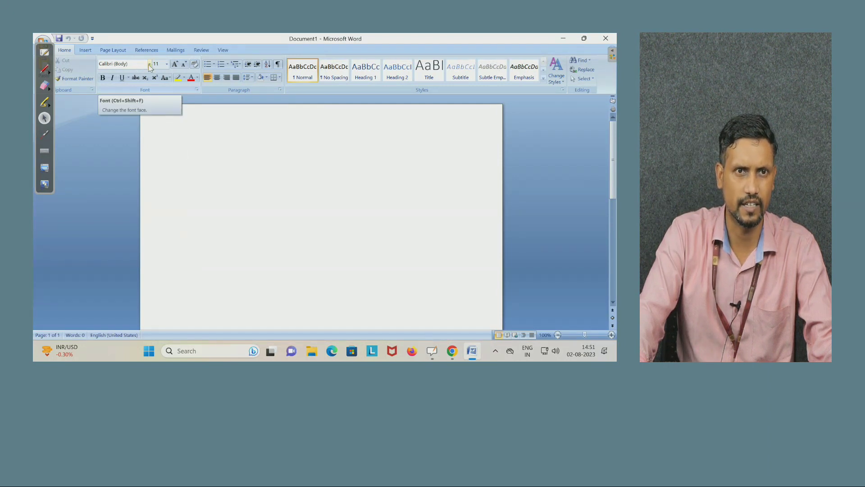
Set the font for the blank document's text to Times New Roman at size 12
{"action": "left_click", "coordinate": [149, 65]}
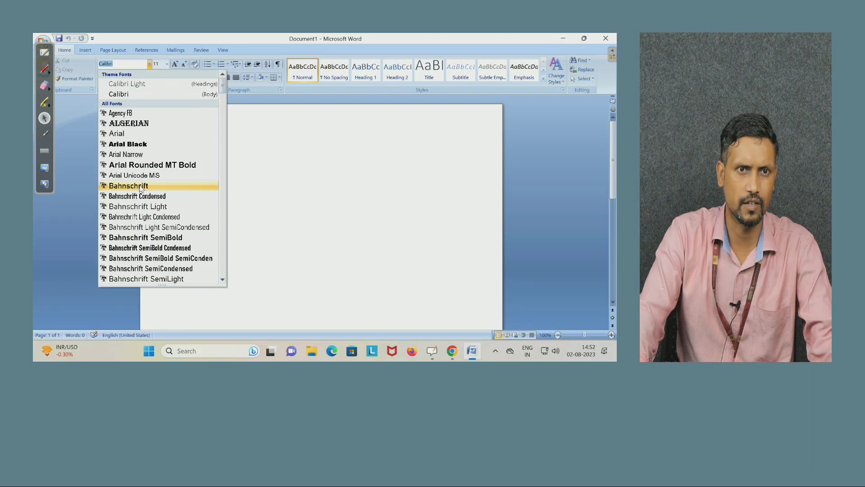
{"action": "left_click", "coordinate": [167, 65]}
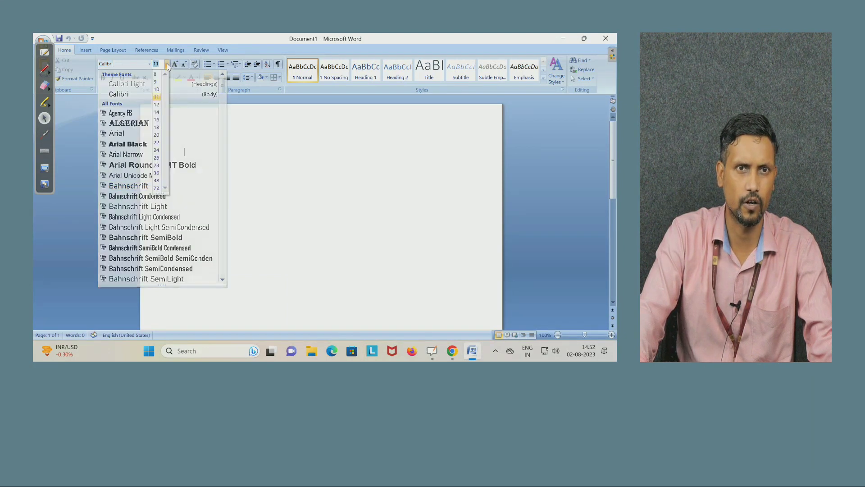
{"action": "left_click", "coordinate": [158, 105]}
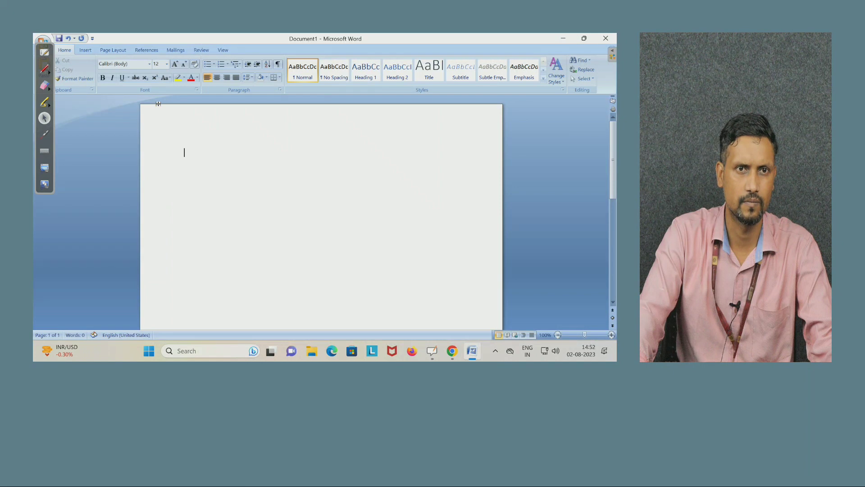
{"action": "left_click", "coordinate": [149, 65]}
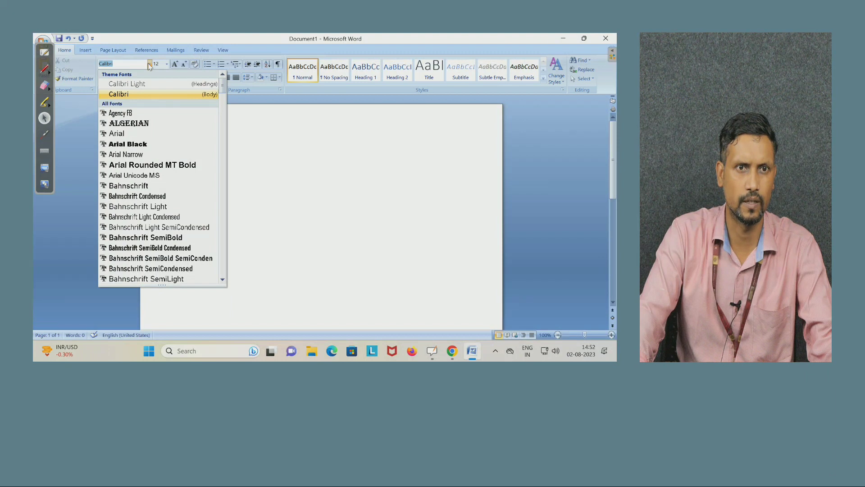
{"action": "left_click_drag", "start_coordinate": [224, 88], "coordinate": [223, 109]}
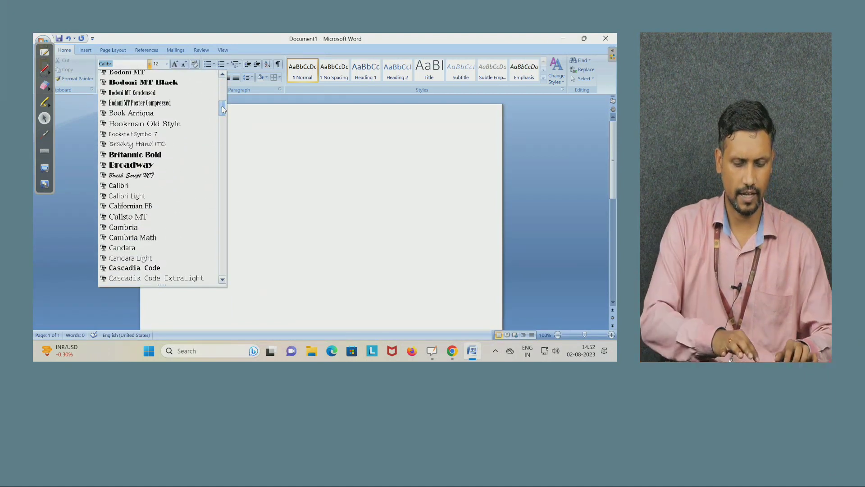
{"action": "type", "text": "ti"}
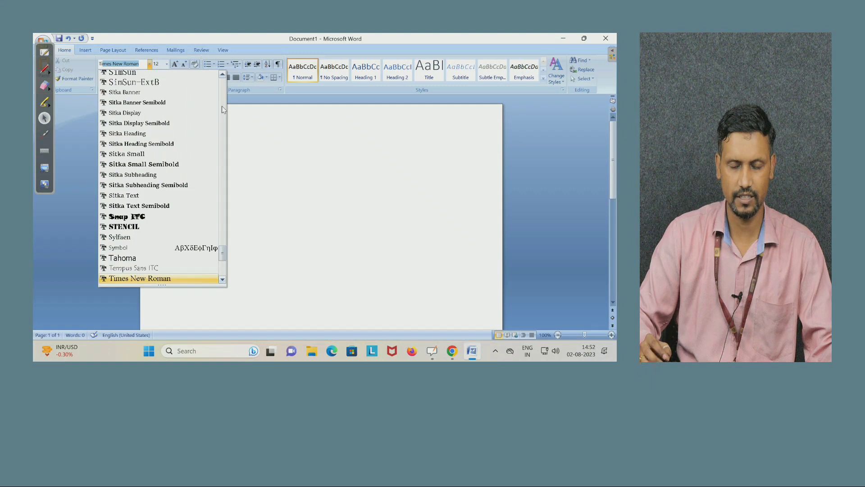
{"action": "key", "text": "Return"}
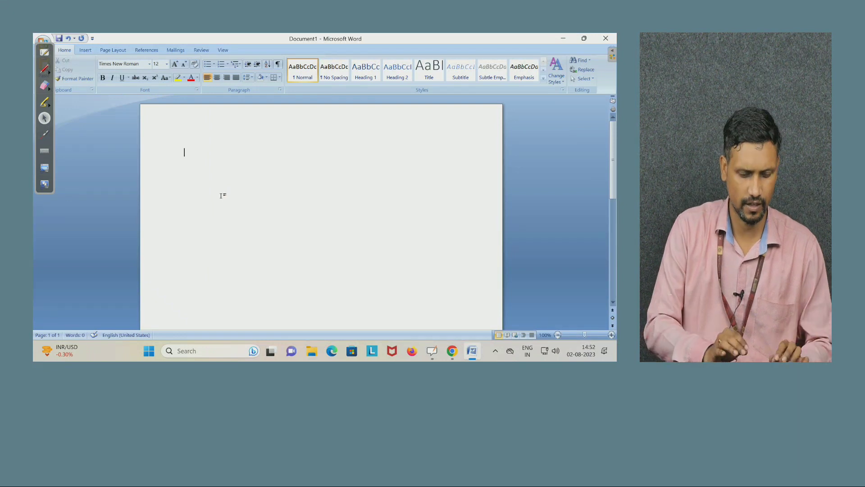
Enter the text "GOOD MORNING EVERYONE" on the first line of the document
{"action": "type", "text": "G"}
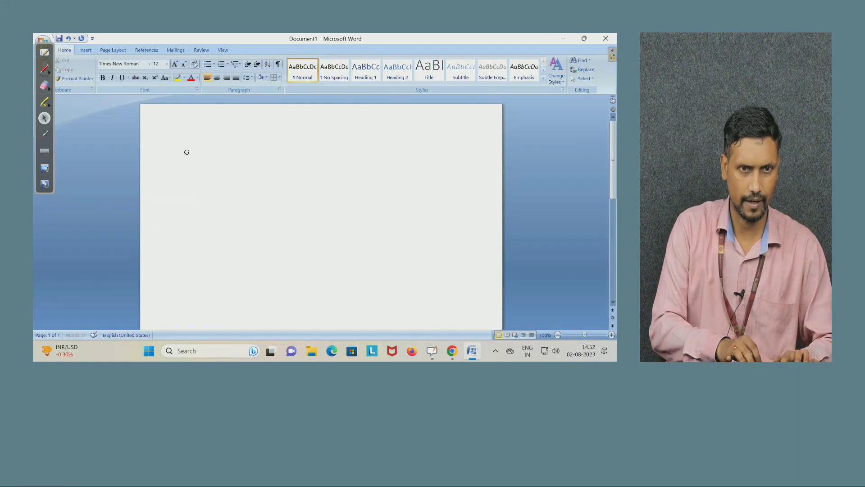
{"action": "type", "text": "OOD M"}
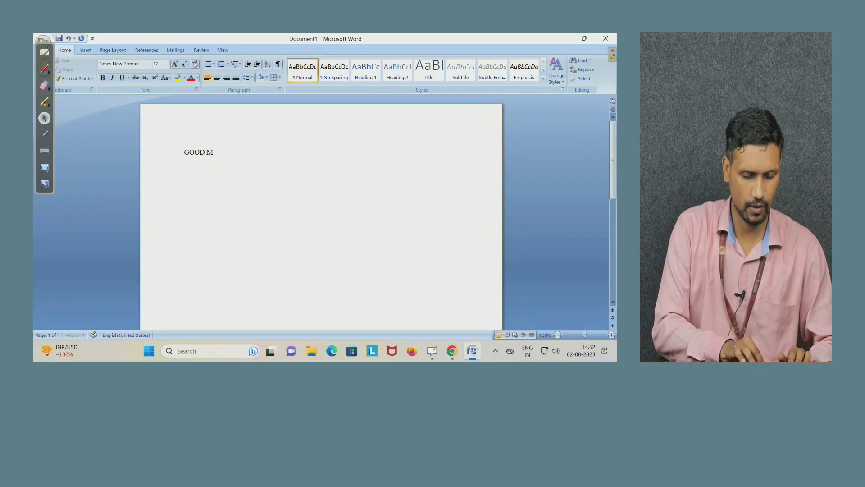
{"action": "type", "text": "ORNING E"}
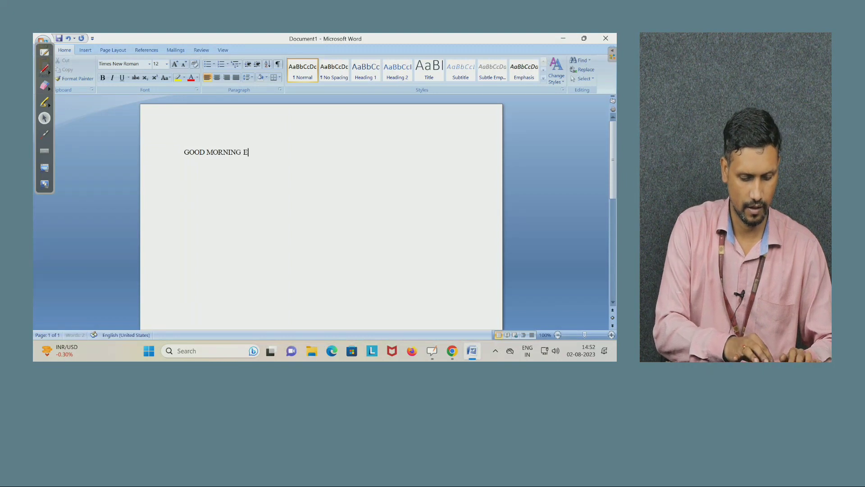
{"action": "type", "text": "VERYONE"}
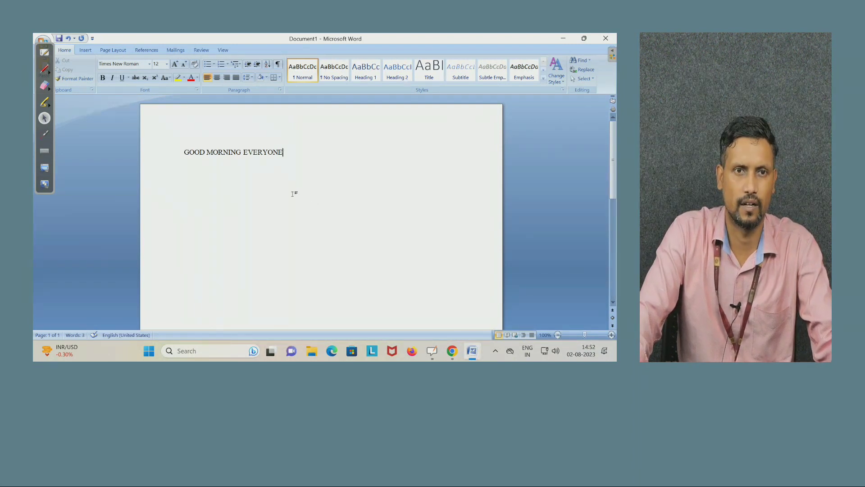
Change the font of the word MORNING to Algerian and deselect it
{"action": "double_click", "coordinate": [219, 152]}
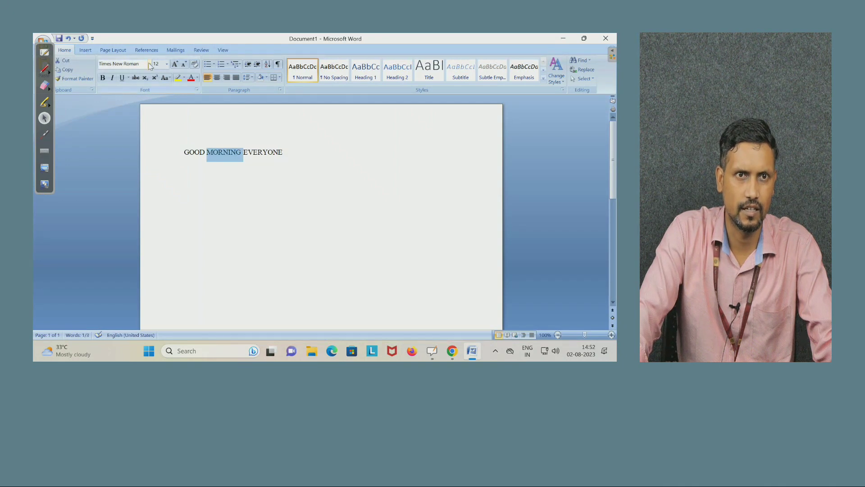
{"action": "left_click", "coordinate": [149, 65]}
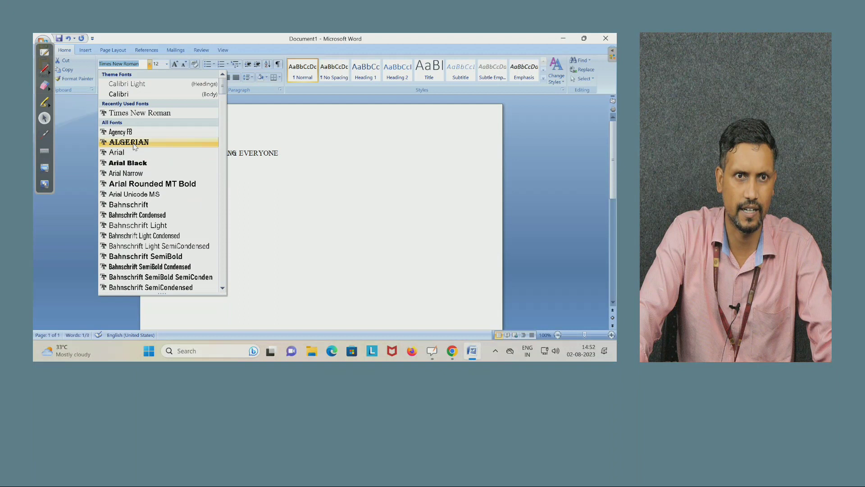
{"action": "left_click", "coordinate": [236, 199]}
{"action": "left_click", "coordinate": [228, 170]}
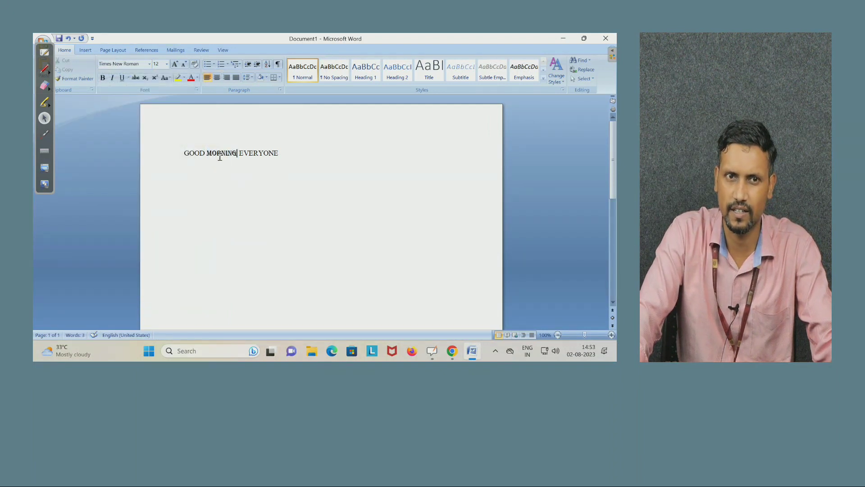
{"action": "left_click", "coordinate": [149, 64]}
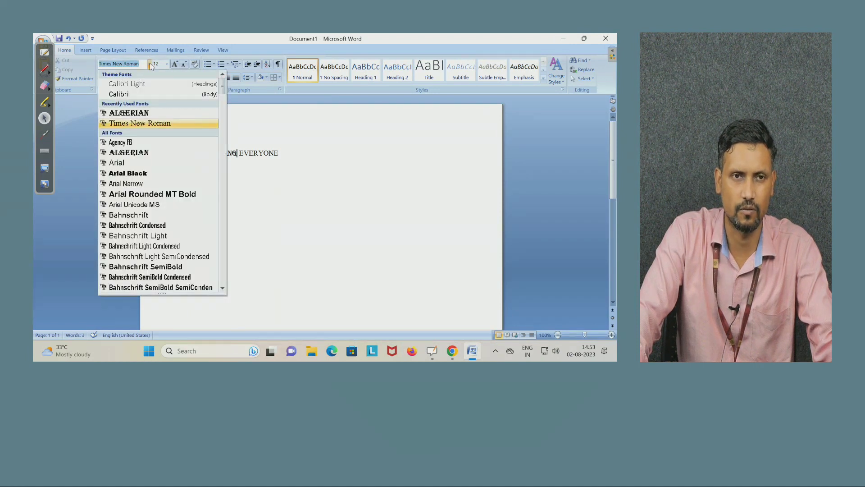
{"action": "left_click", "coordinate": [272, 185]}
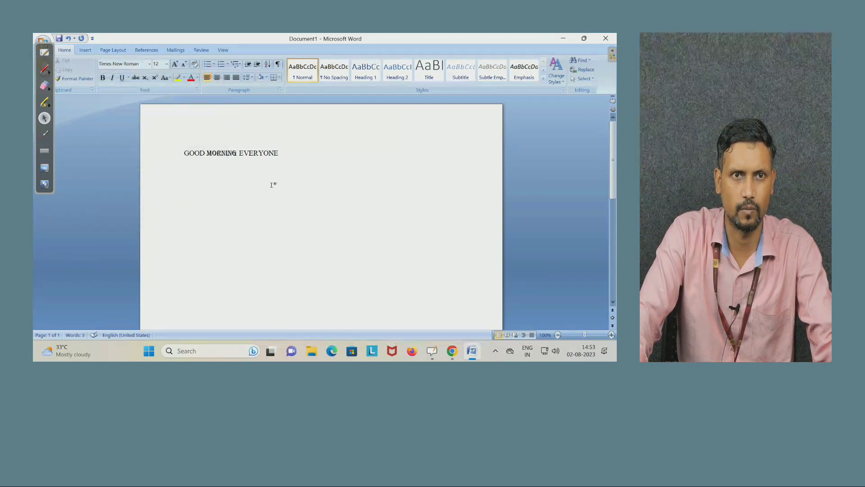
Reduce the font size of the word EVERYONE to 8
{"action": "double_click", "coordinate": [259, 153]}
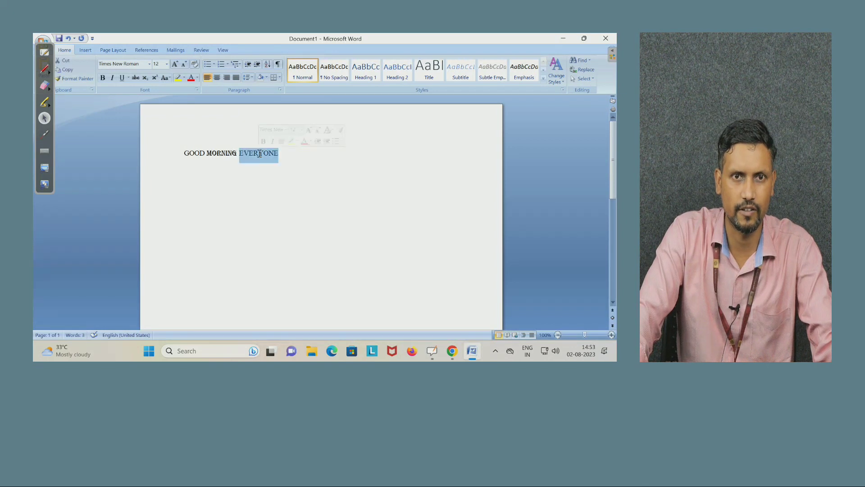
{"action": "left_click", "coordinate": [166, 64]}
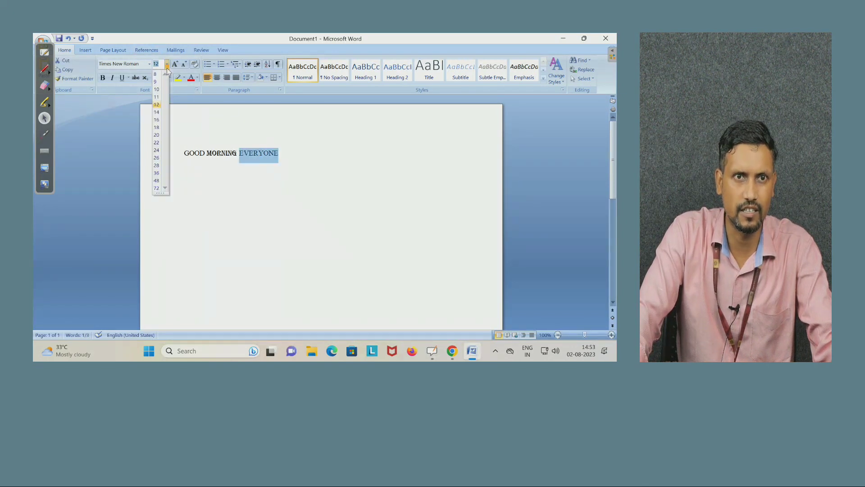
{"action": "left_click", "coordinate": [155, 74]}
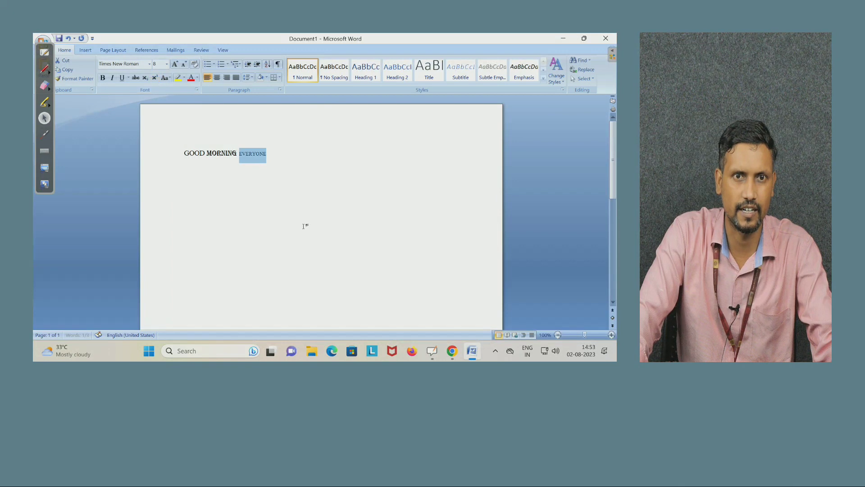
{"action": "left_click", "coordinate": [212, 162]}
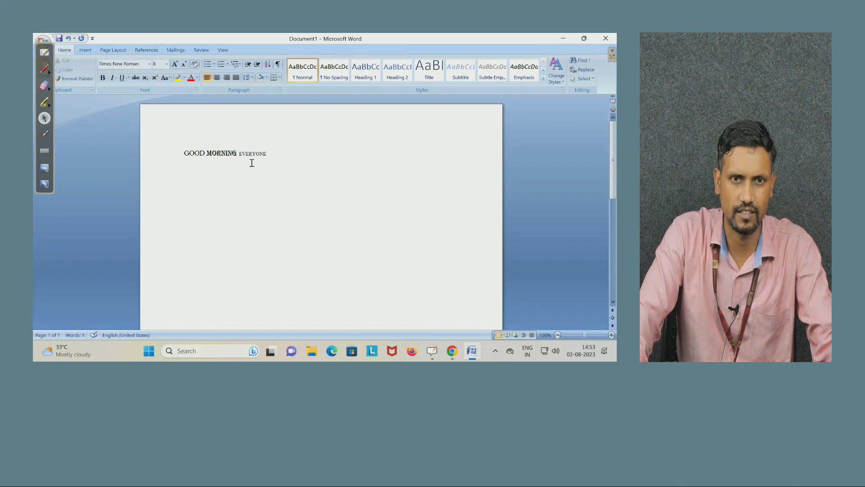
{"action": "left_click", "coordinate": [167, 65]}
{"action": "left_click", "coordinate": [167, 65]}
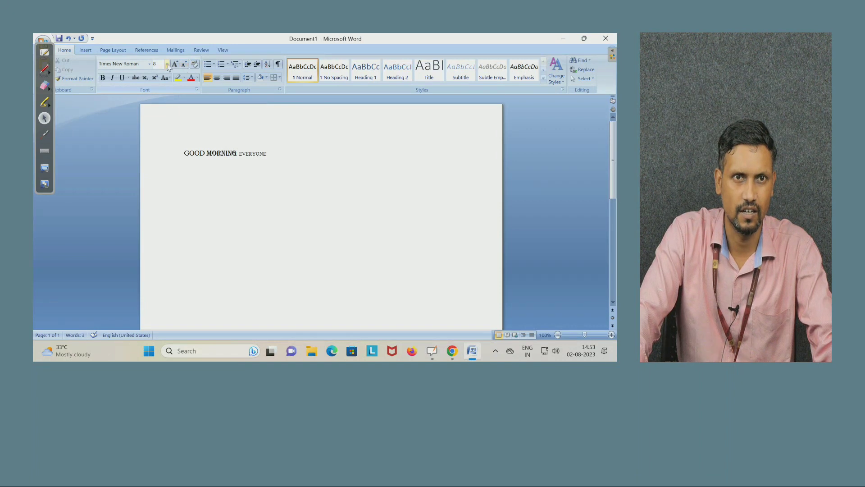
Grow the font of the word EVERYONE stepwise to size 12, and place the cursor at the end of the line
{"action": "double_click", "coordinate": [255, 154]}
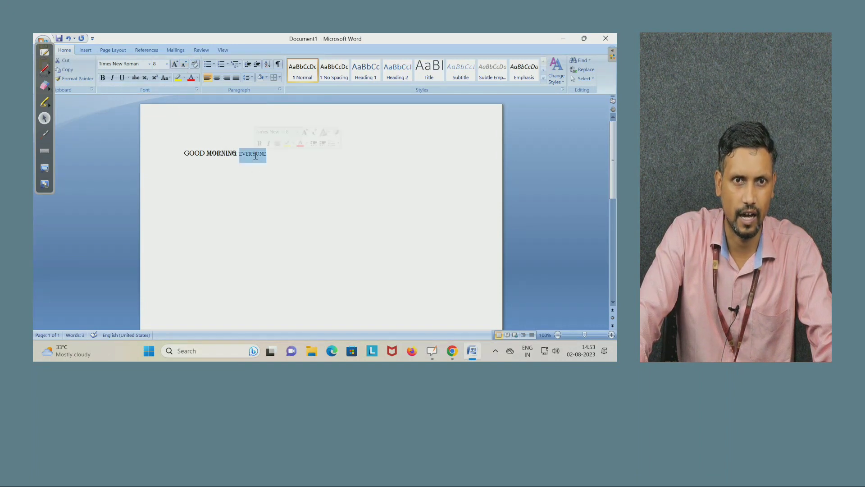
{"action": "left_click", "coordinate": [175, 64]}
{"action": "left_click", "coordinate": [176, 65]}
{"action": "left_click", "coordinate": [175, 64]}
{"action": "left_click", "coordinate": [176, 64]}
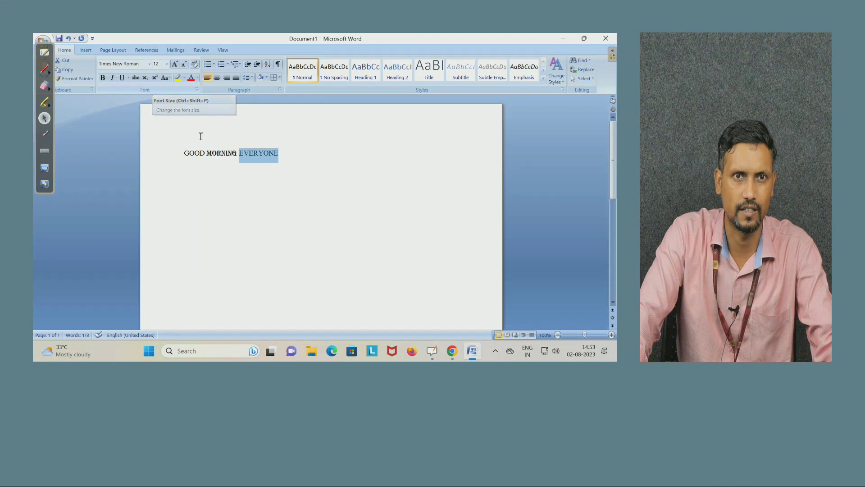
{"action": "left_click", "coordinate": [264, 151]}
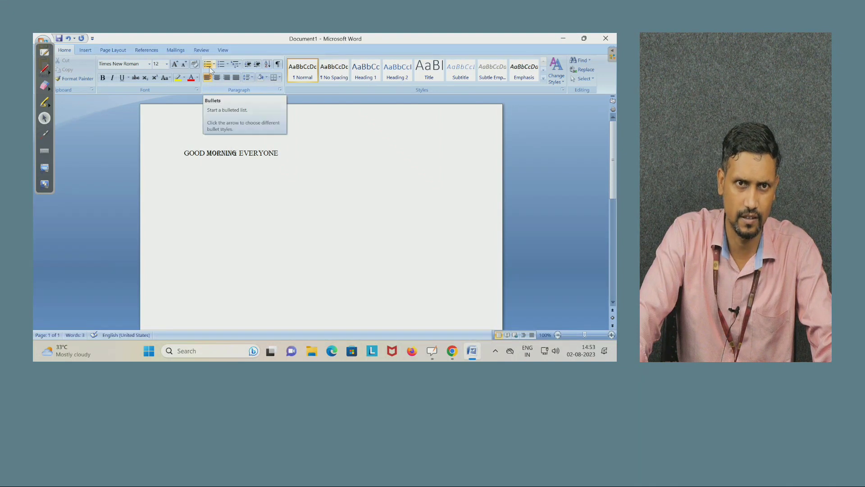
{"action": "left_click", "coordinate": [295, 154]}
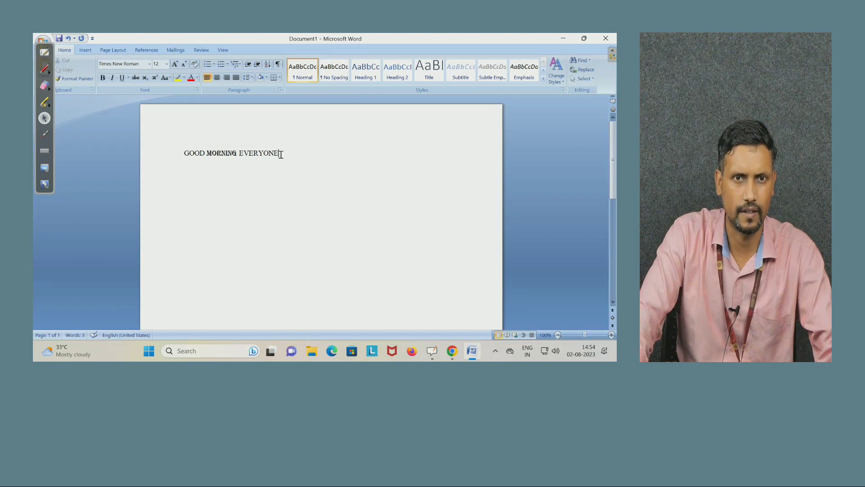
Copy the whole GOOD MORNING EVERYONE line and paste it on a new line below
{"action": "left_click_drag", "start_coordinate": [280, 154], "coordinate": [195, 155]}
{"action": "key", "text": "ctrl+c"}
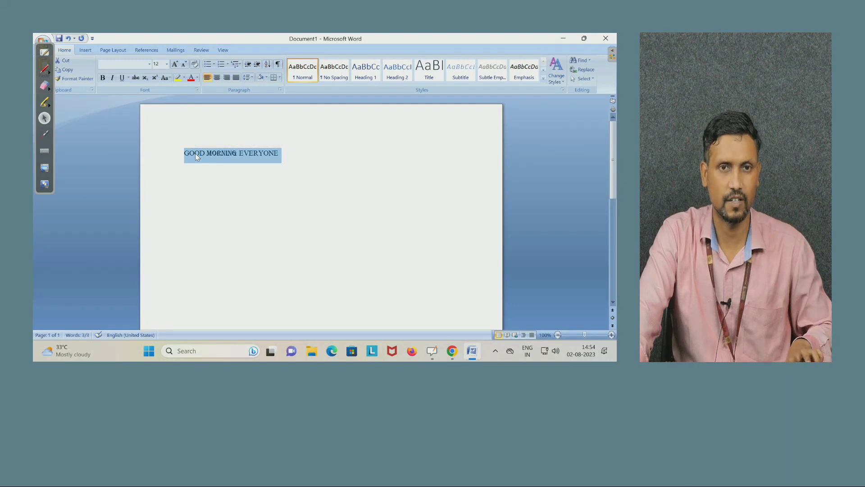
{"action": "left_click", "coordinate": [300, 160]}
{"action": "key", "text": "Return"}
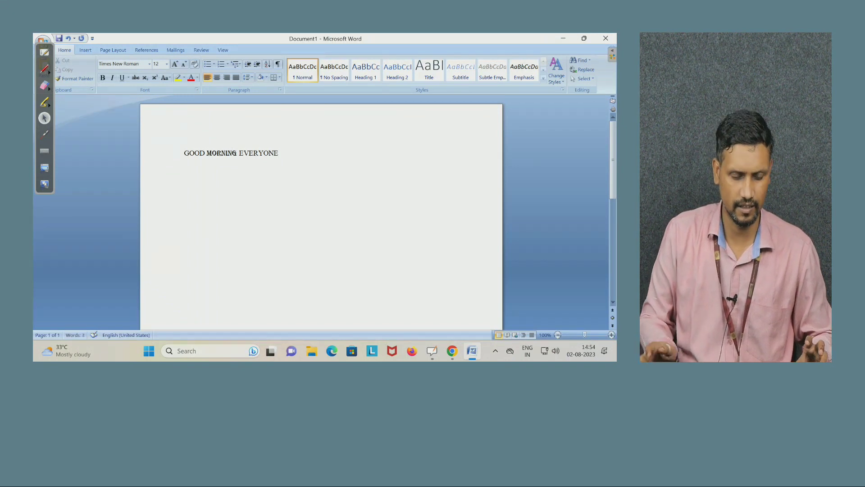
{"action": "key", "text": "ctrl+v"}
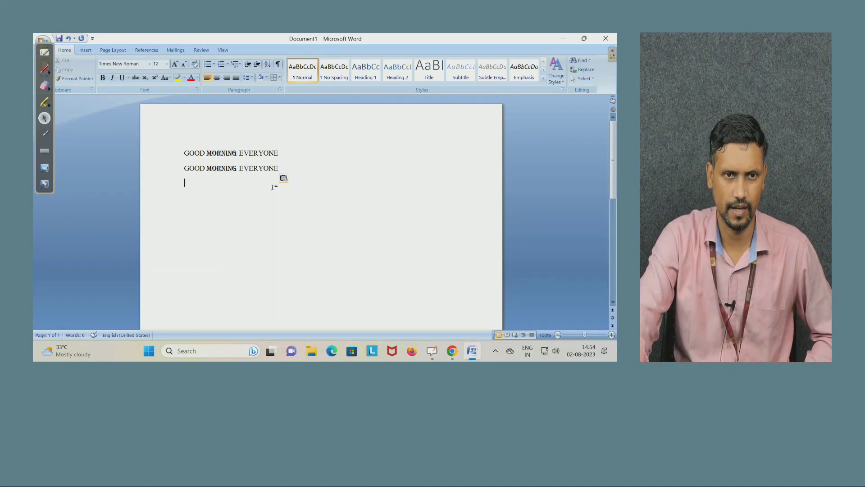
Enter "CNTRL + C = COPY" on the third line and start a new line after it
{"action": "type", "text": "CNTR"}
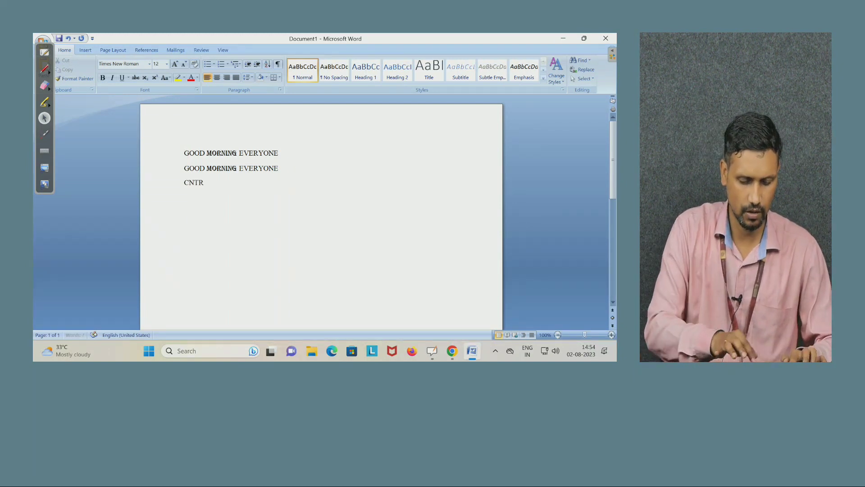
{"action": "type", "text": "L + "}
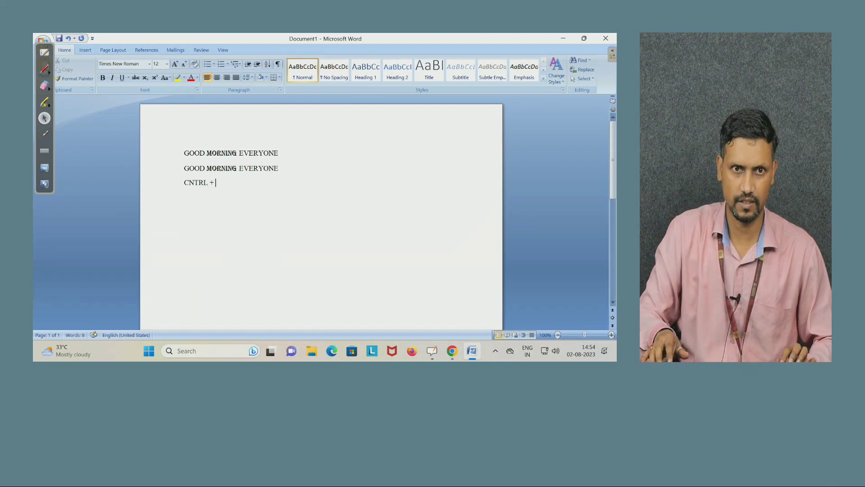
{"action": "type", "text": "C = "}
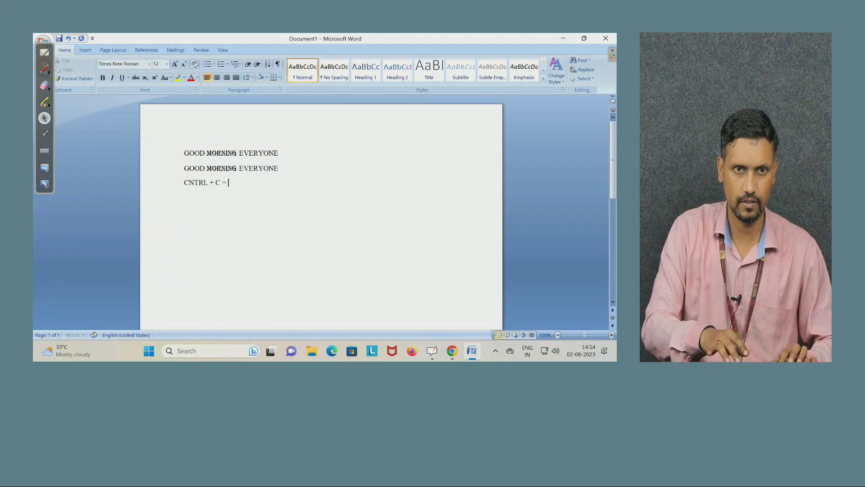
{"action": "type", "text": "COPY"}
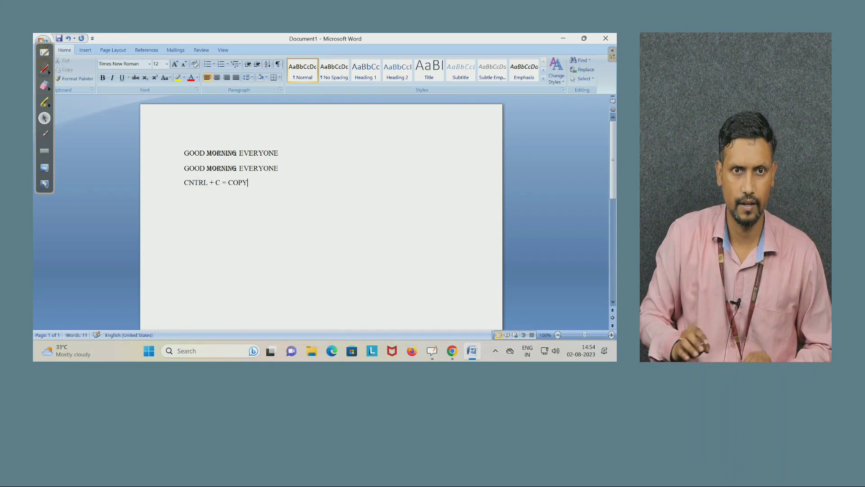
{"action": "key", "text": "Return"}
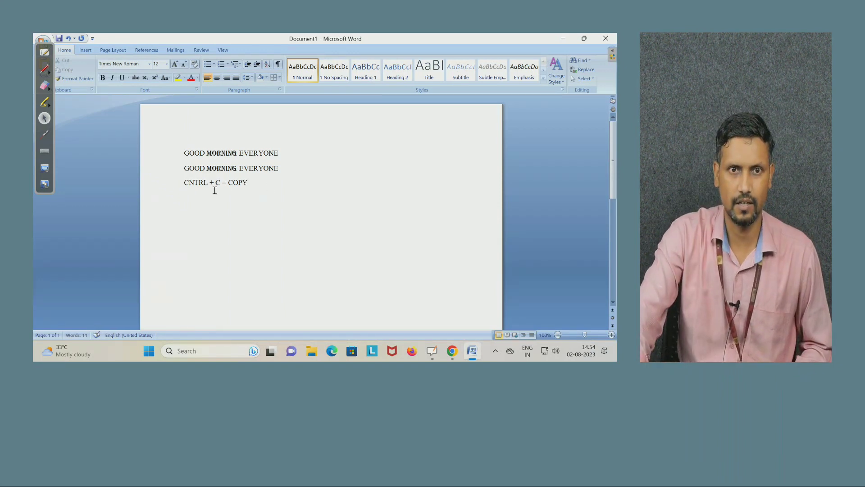
Duplicate the "CNTRL + C = COPY" line onto the empty line below it
{"action": "left_click_drag", "start_coordinate": [250, 183], "coordinate": [174, 180]}
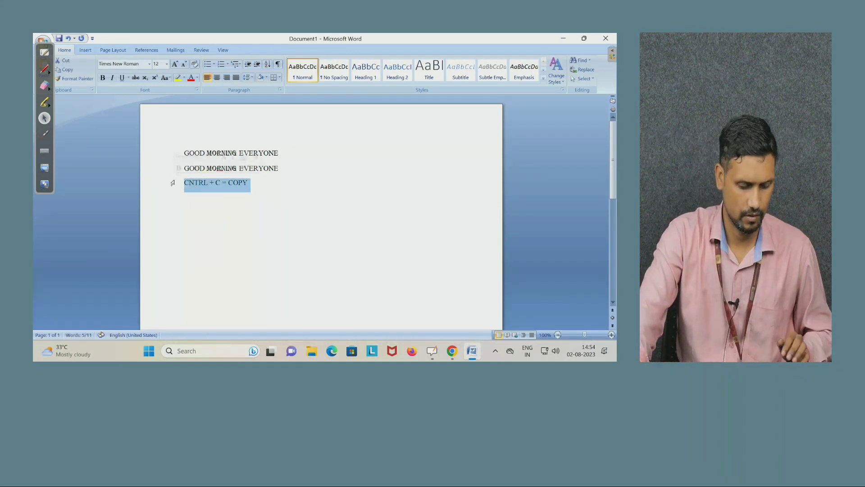
{"action": "key", "text": "ctrl+c"}
{"action": "left_click", "coordinate": [185, 205]}
{"action": "key", "text": "ctrl+v"}
Edit the duplicated line below "CNTRL + C = COPY" so that it reads "CNTRL + V = PASTE"
{"action": "double_click", "coordinate": [219, 197]}
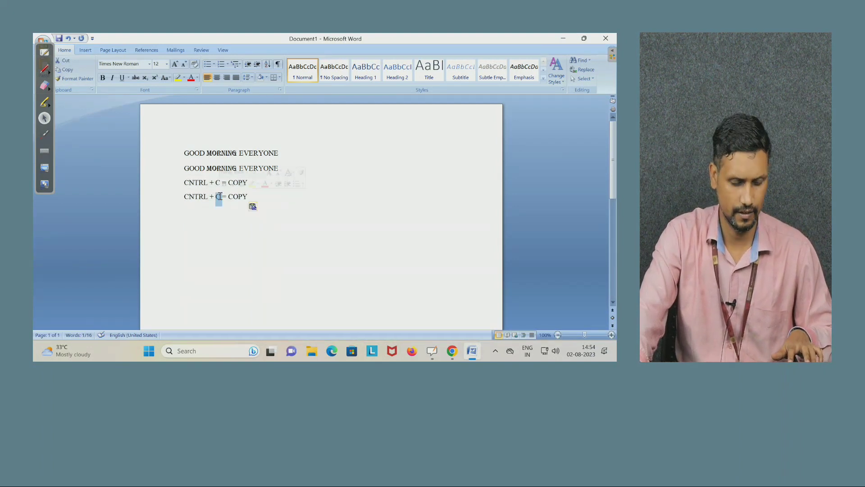
{"action": "type", "text": "v"}
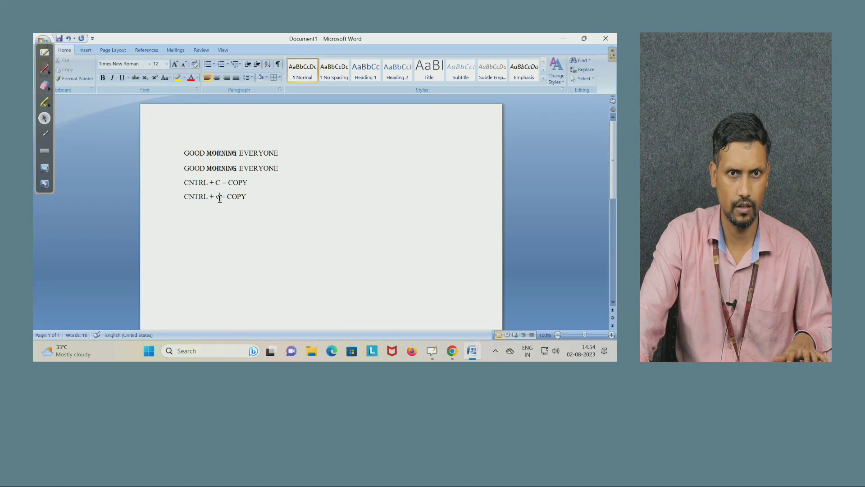
{"action": "double_click", "coordinate": [220, 197]}
{"action": "type", "text": "V"}
{"action": "double_click", "coordinate": [240, 199]}
{"action": "type", "text": "PASTE"}
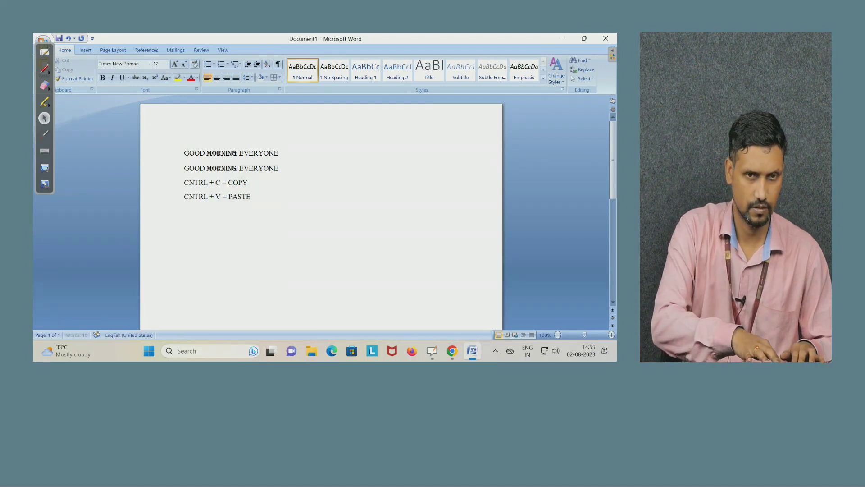
Paste the copied COPY line on a new line below the PASTE entry and change it to "CNTRL + X = CUT"
{"action": "key", "text": "Return"}
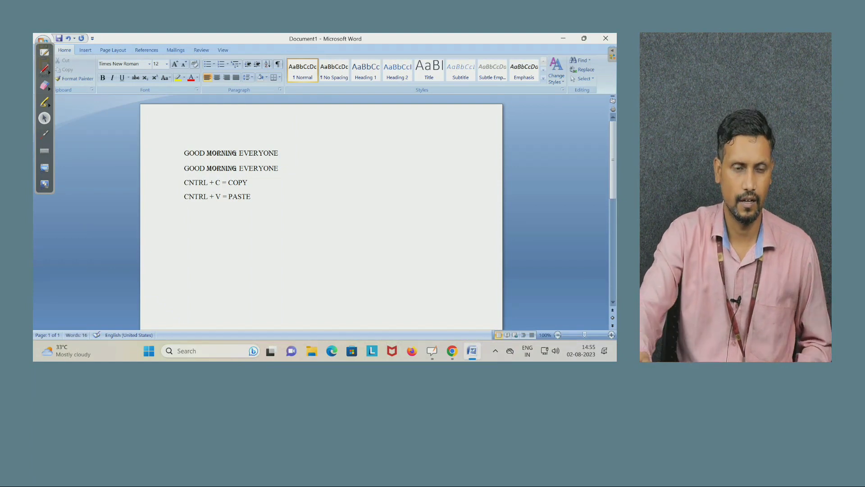
{"action": "key", "text": "ctrl+v"}
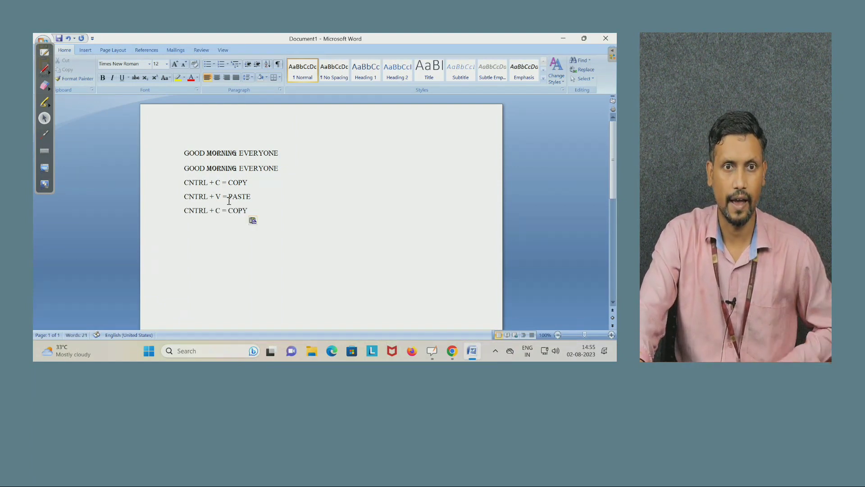
{"action": "double_click", "coordinate": [218, 211]}
{"action": "type", "text": "X"}
{"action": "key", "text": "BackSpace"}
{"action": "key", "text": "BackSpace"}
{"action": "key", "text": "BackSpace"}
{"action": "type", "text": "UT"}
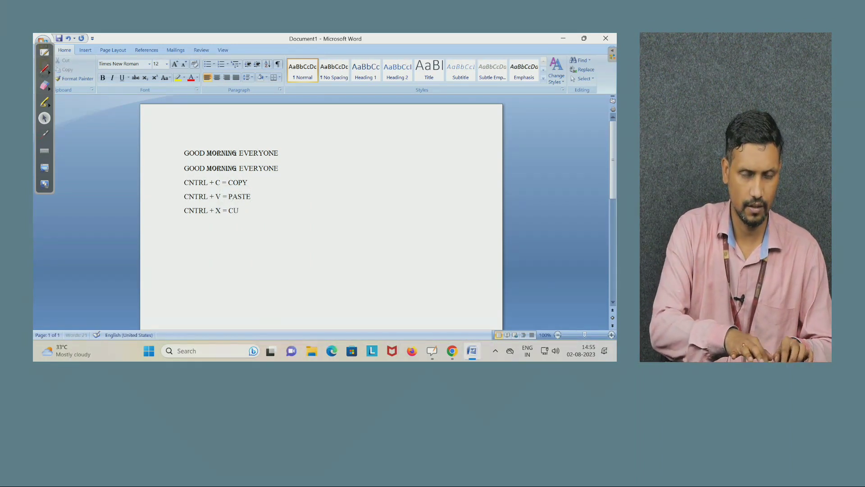
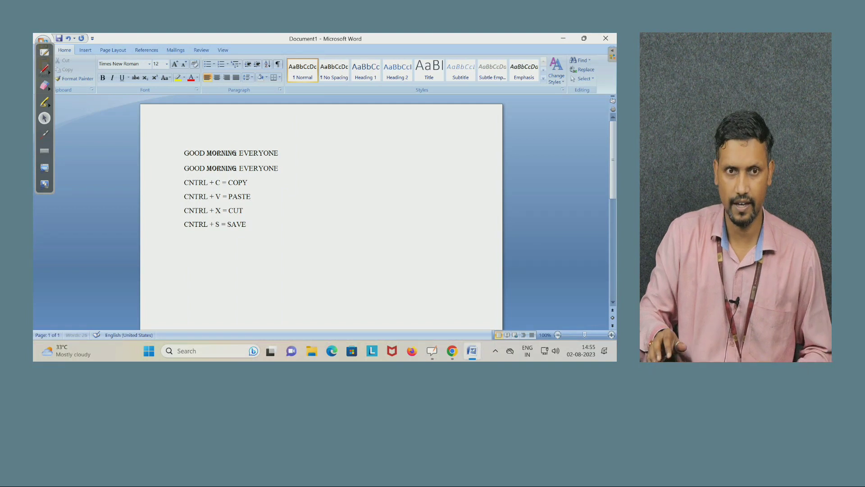
Paste the copied COPY line below the SAVE entry and change it to "CNTRL + N = NEW"
{"action": "type", "text": "CNTRL + C = COPY"}
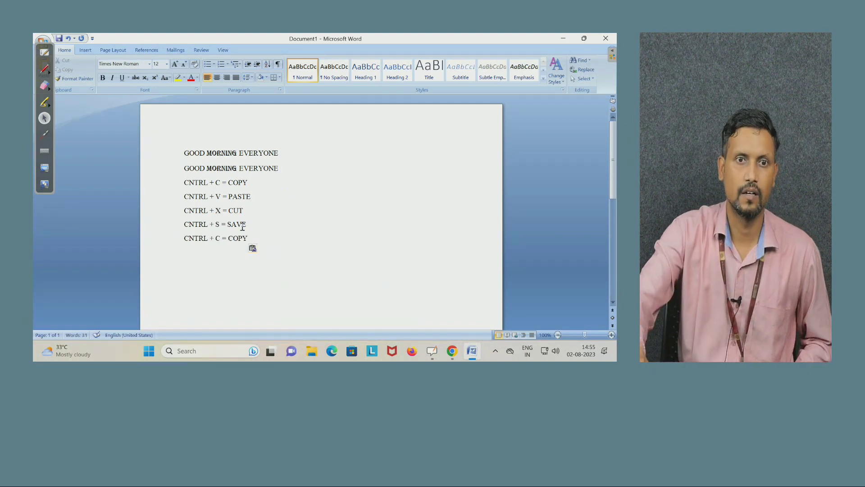
{"action": "double_click", "coordinate": [213, 238]}
{"action": "double_click", "coordinate": [218, 239]}
{"action": "type", "text": "N"}
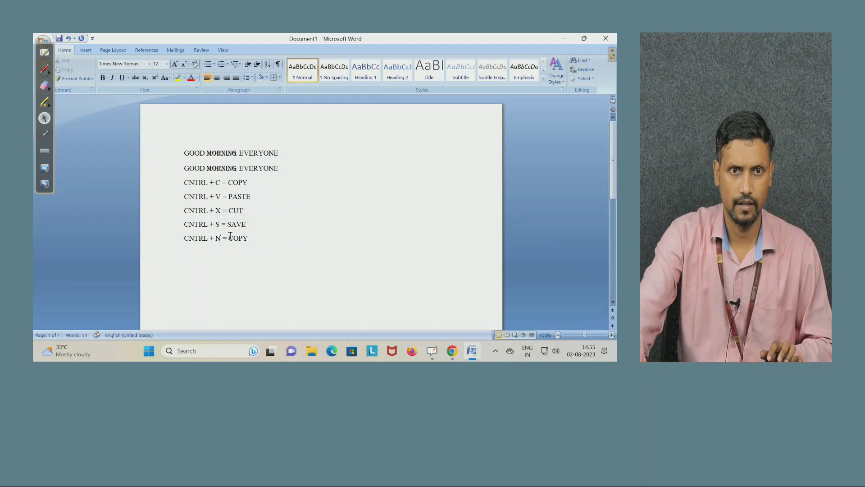
{"action": "double_click", "coordinate": [238, 237]}
{"action": "type", "text": "NEW"}
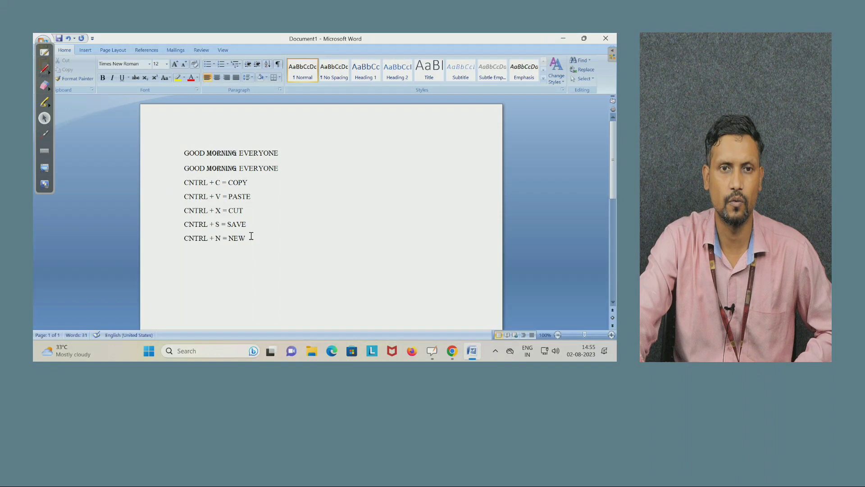
Paste the copied COPY line on a new line below the NEW entry and change it to "CNTRL + O = OPEN"
{"action": "key", "text": "Return"}
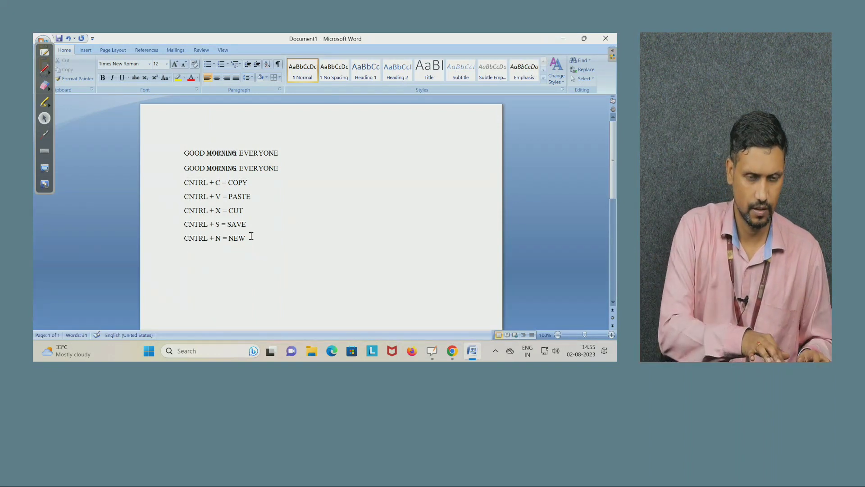
{"action": "type", "text": "CNTRL + C = COPY"}
{"action": "double_click", "coordinate": [218, 254]}
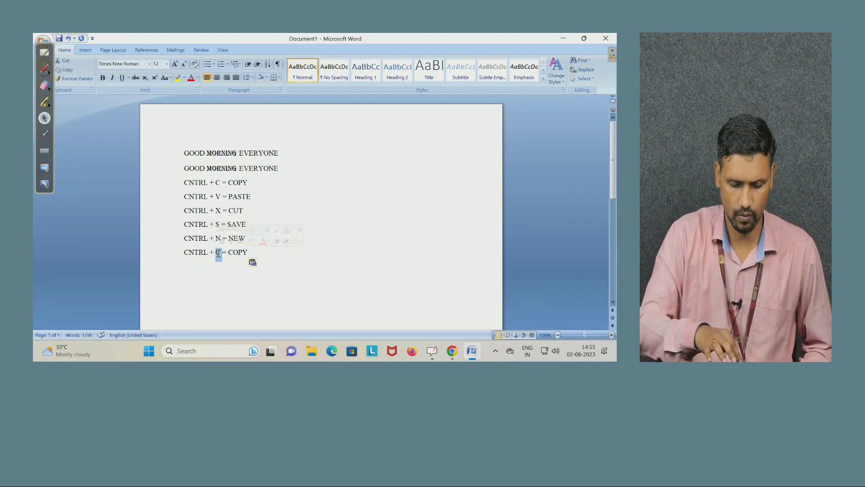
{"action": "type", "text": "O"}
{"action": "double_click", "coordinate": [242, 256]}
{"action": "type", "text": "OPEN"}
Paste the copied COPY line on a new line below the OPEN entry and change it to "CNTRL + Z = UNDO"
{"action": "key", "text": "Return"}
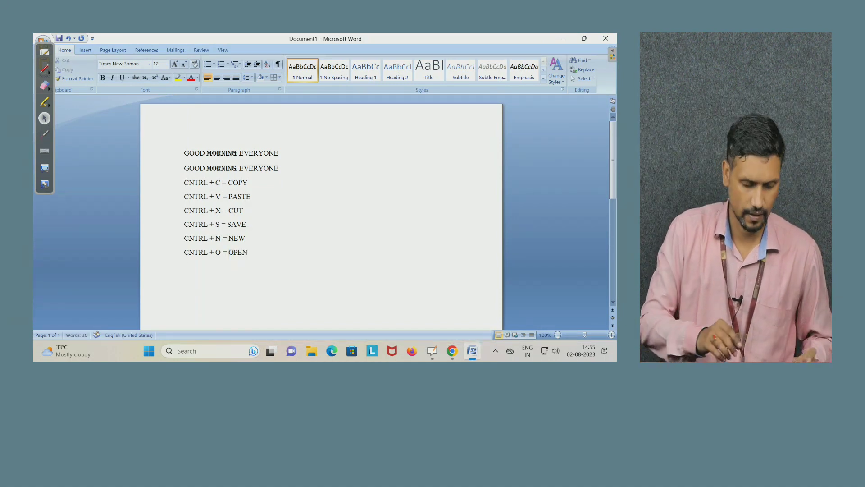
{"action": "type", "text": "CNTRL + C = COPY"}
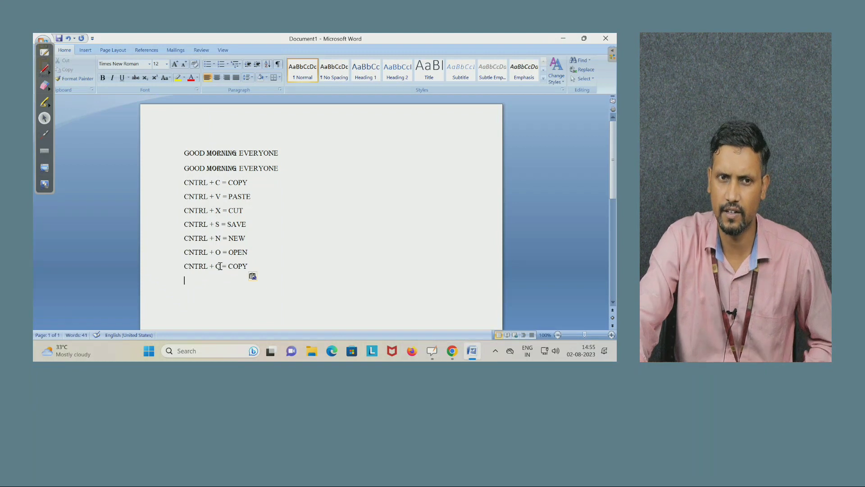
{"action": "double_click", "coordinate": [218, 266]}
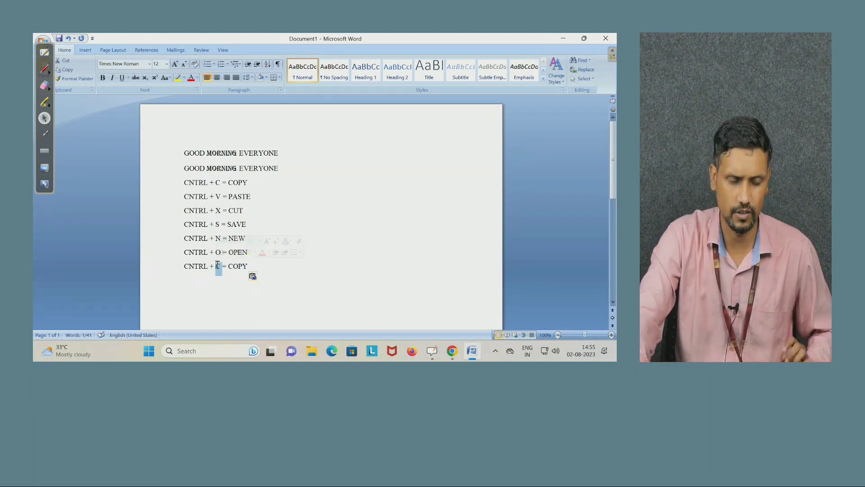
{"action": "type", "text": "Z"}
{"action": "double_click", "coordinate": [238, 266]}
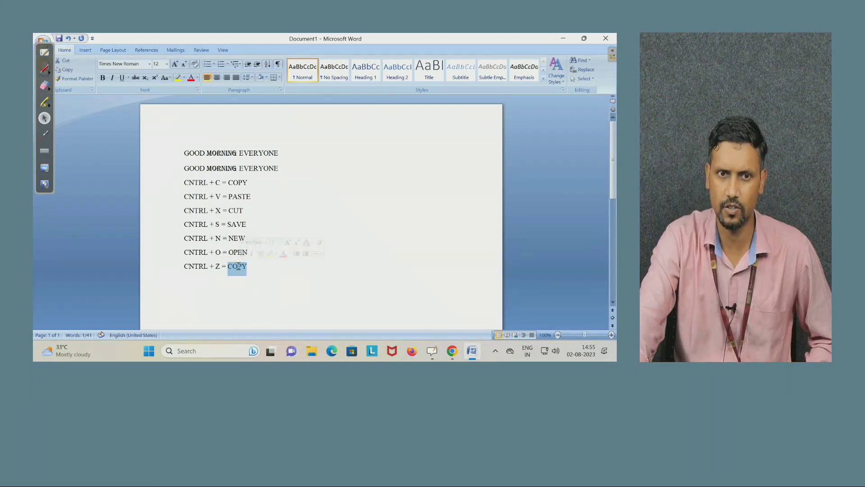
{"action": "type", "text": "UNDO"}
Paste the copied COPY line on a new line below the UNDO entry and change it to "CNTRL + F = FIND"
{"action": "key", "text": "Return"}
{"action": "type", "text": "CNTRL + C = COPY"}
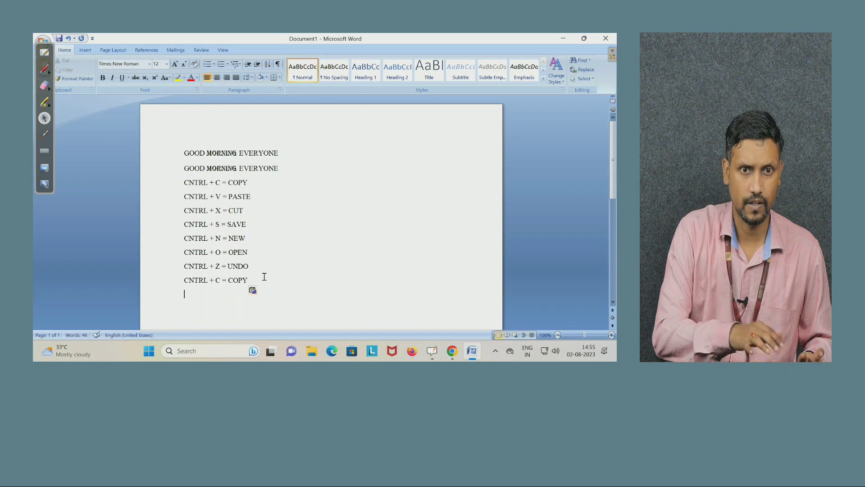
{"action": "double_click", "coordinate": [219, 280]}
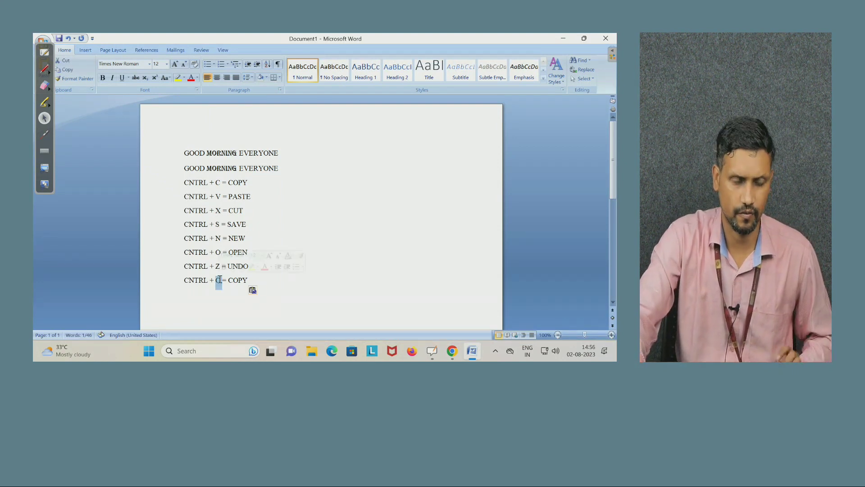
{"action": "type", "text": "F"}
{"action": "double_click", "coordinate": [237, 281]}
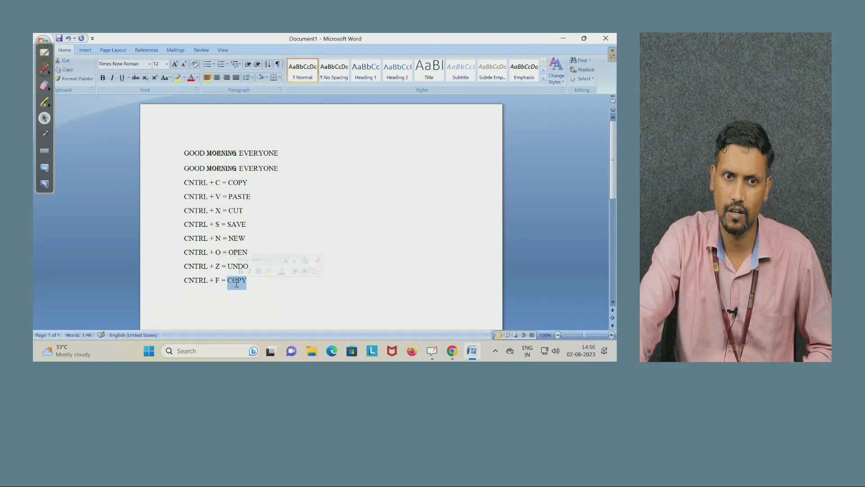
{"action": "type", "text": "FIND"}
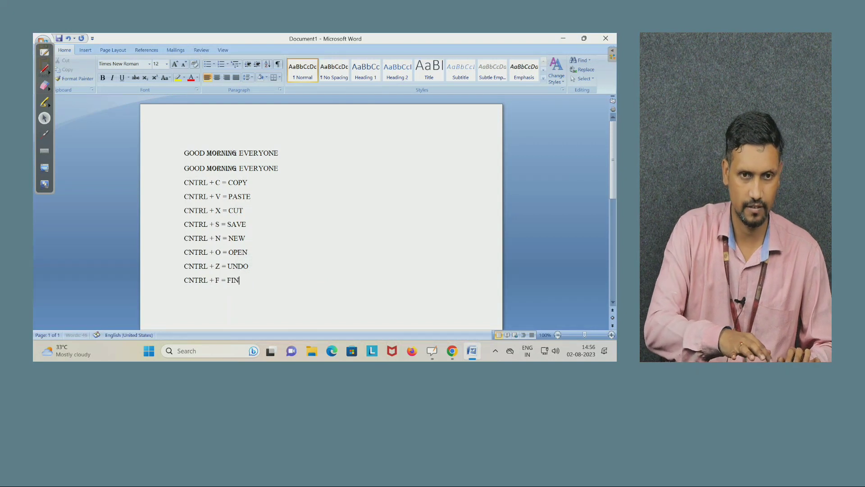
Paste the copied COPY line on a new line below the FIND entry and change it to "CNTRL + R = REPLACE"
{"action": "key", "text": "Return"}
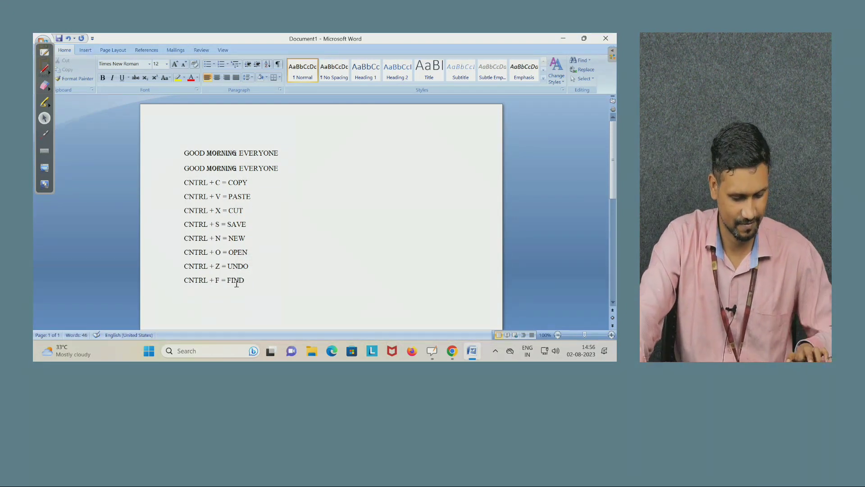
{"action": "key", "text": "ctrl+v"}
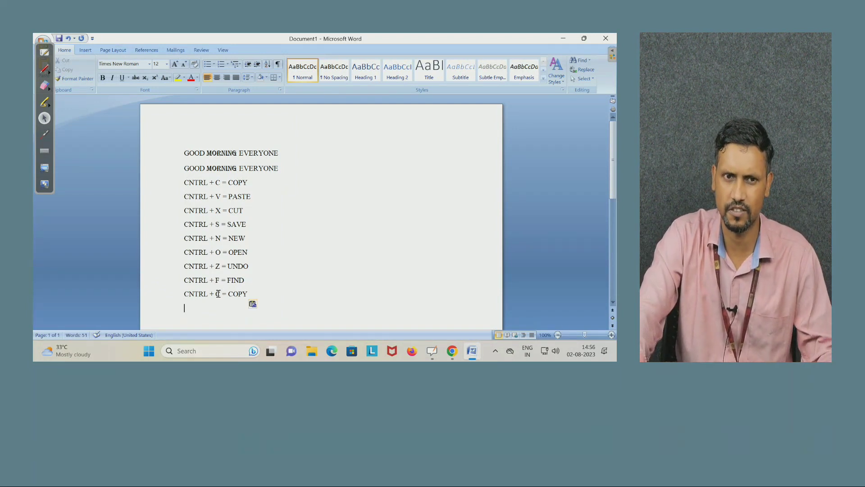
{"action": "double_click", "coordinate": [218, 294]}
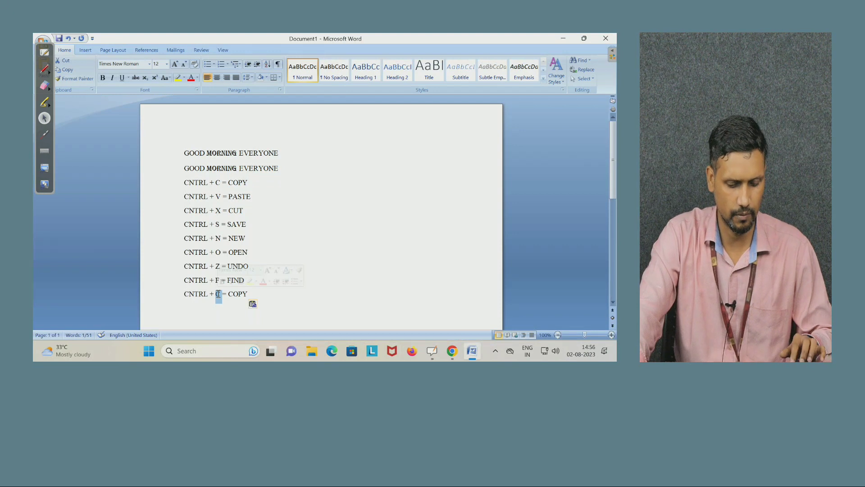
{"action": "type", "text": "R"}
{"action": "double_click", "coordinate": [234, 294]}
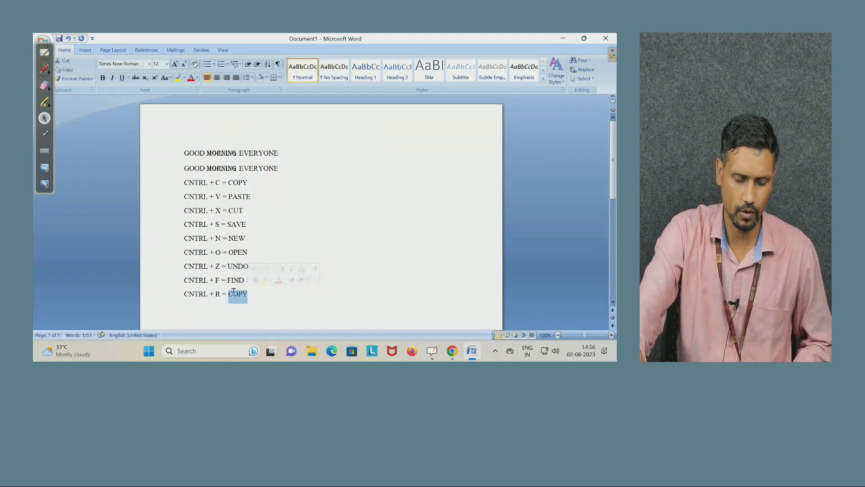
{"action": "type", "text": "REPLACE"}
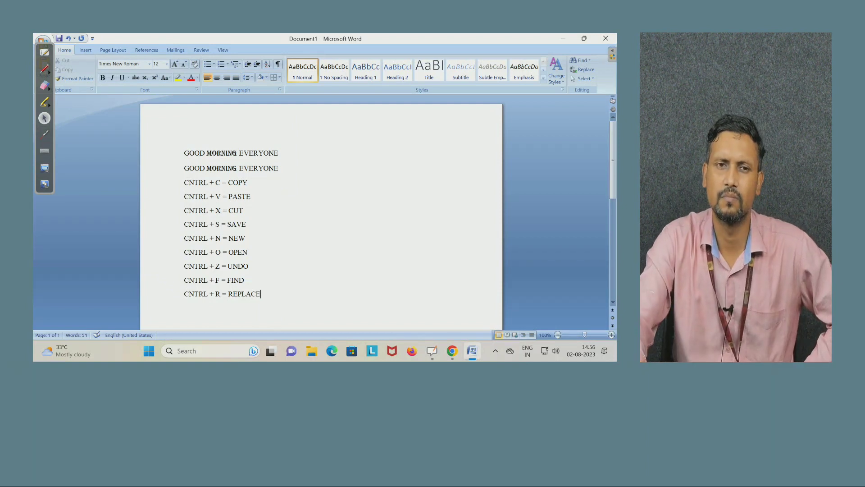
Paste the copied COPY line on a new line below the REPLACE entry and change it to "CNTRL + B = BOLD"
{"action": "key", "text": "Return"}
{"action": "key", "text": "ctrl+v"}
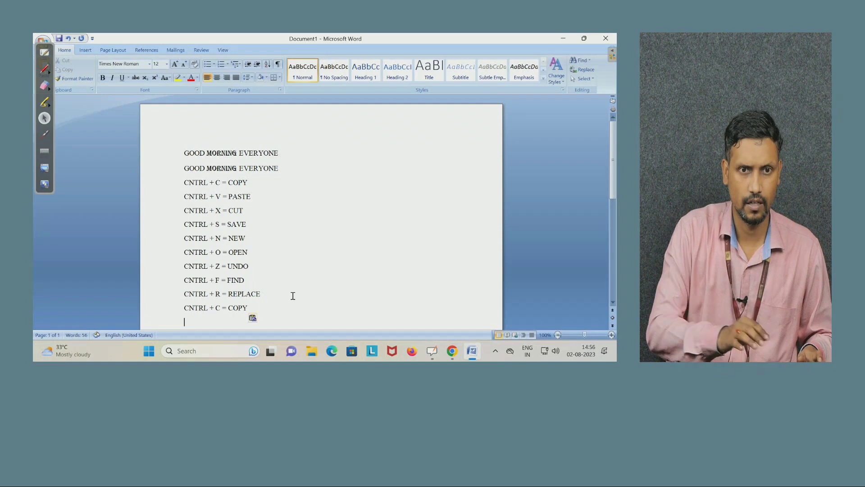
{"action": "double_click", "coordinate": [217, 308]}
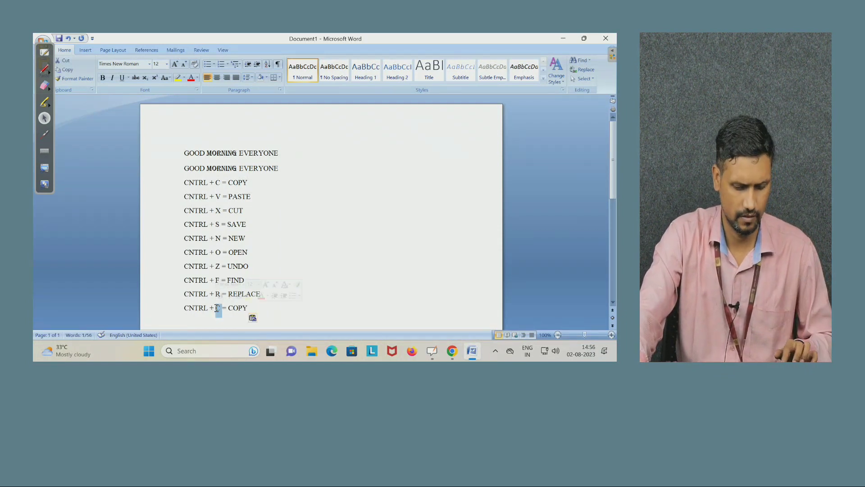
{"action": "type", "text": "B"}
{"action": "double_click", "coordinate": [238, 308]}
{"action": "type", "text": "BOLD"}
Paste the copied COPY line on a new line below the BOLD entry and change it to "CNTRL + I = ITALIC"
{"action": "key", "text": "Return"}
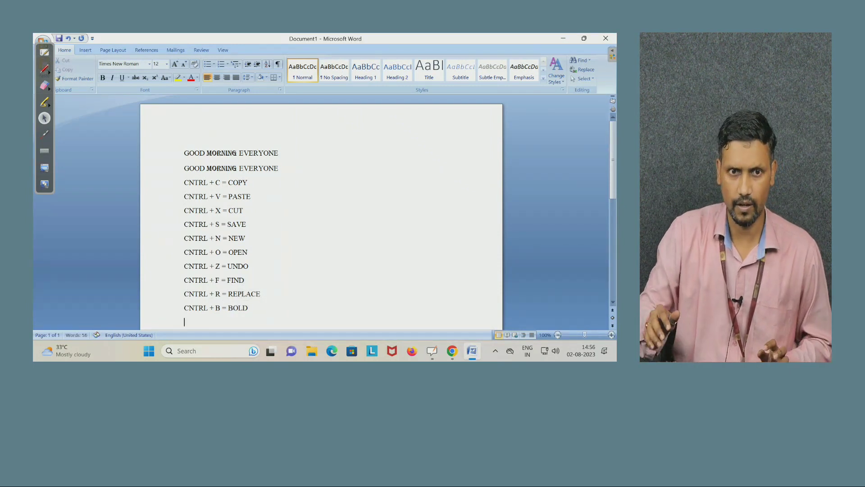
{"action": "key", "text": "ctrl+v"}
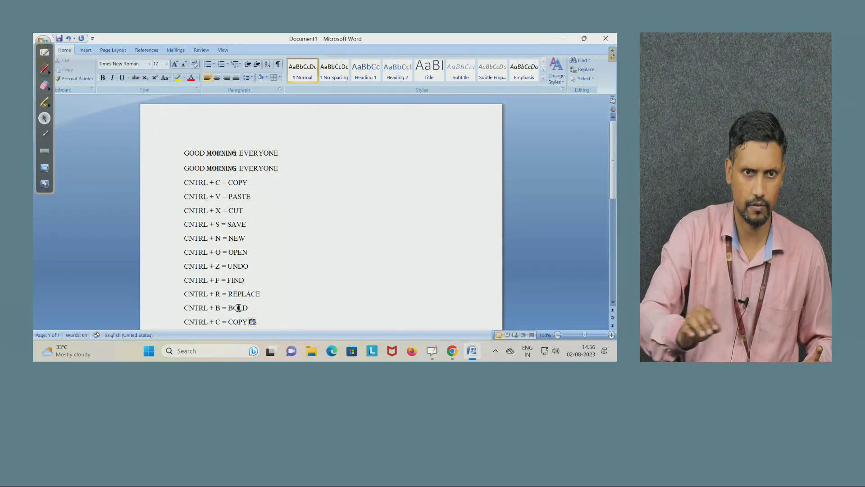
{"action": "double_click", "coordinate": [218, 322]}
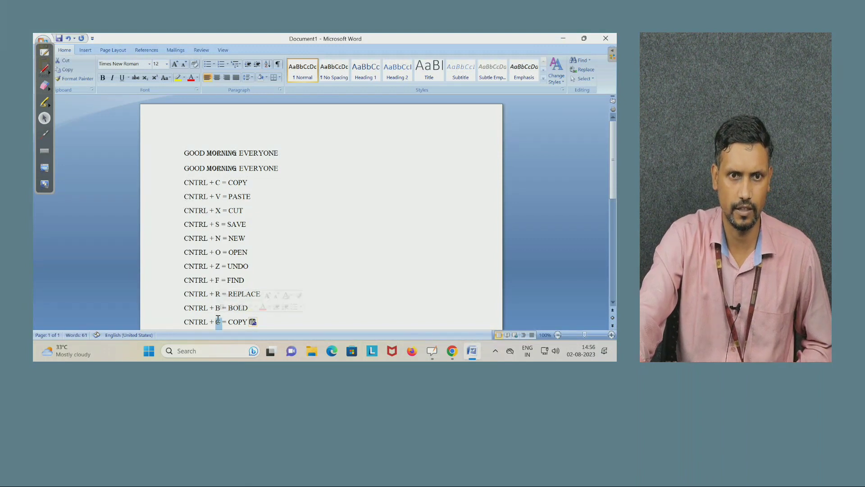
{"action": "type", "text": "I"}
{"action": "double_click", "coordinate": [235, 321]}
{"action": "type", "text": "ITALIC"}
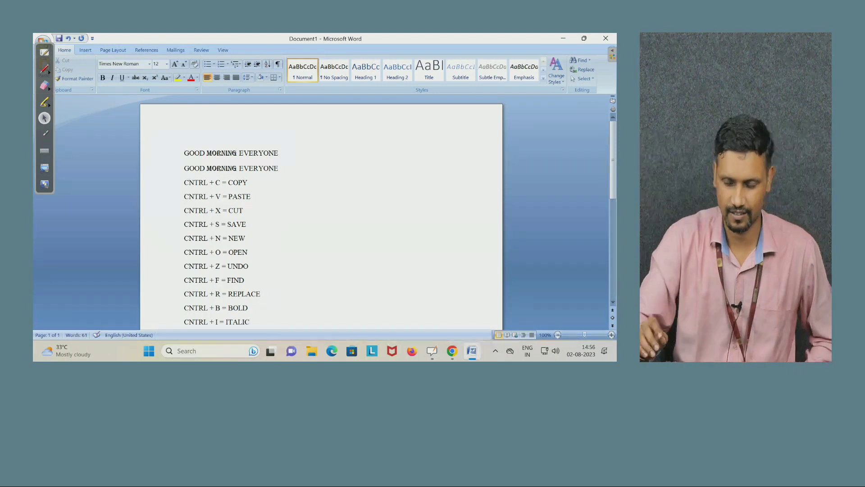
Paste the copied COPY line on a new line below the ITALIC entry and change it to "CNTRL + U = UNDERLINE"
{"action": "scroll", "coordinate": [320, 217], "scroll_direction": "down", "scroll_amount": 1}
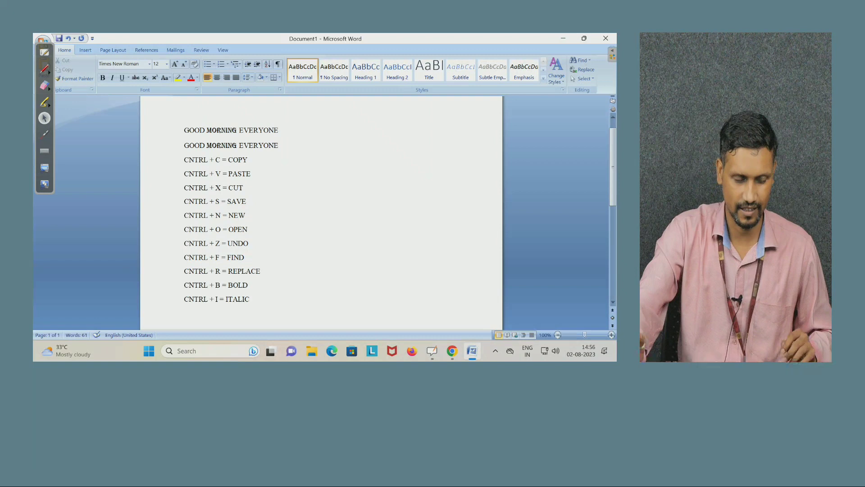
{"action": "key", "text": "ctrl+v"}
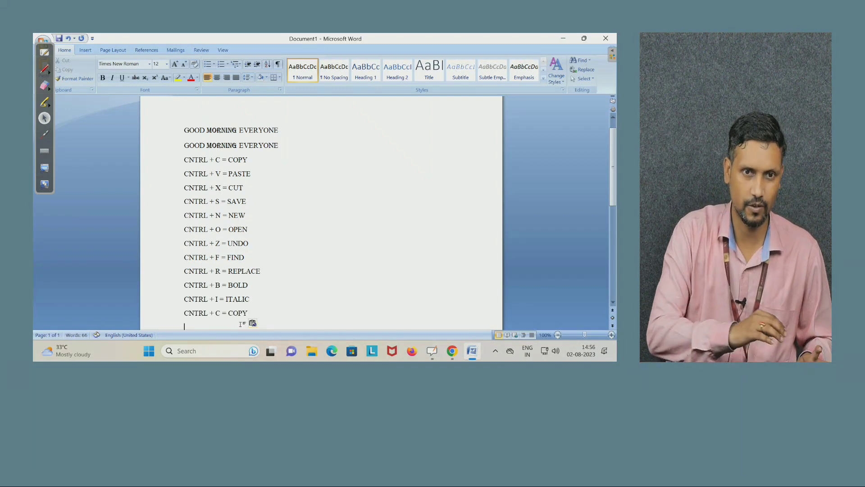
{"action": "double_click", "coordinate": [217, 313]}
{"action": "type", "text": "U"}
{"action": "double_click", "coordinate": [238, 313]}
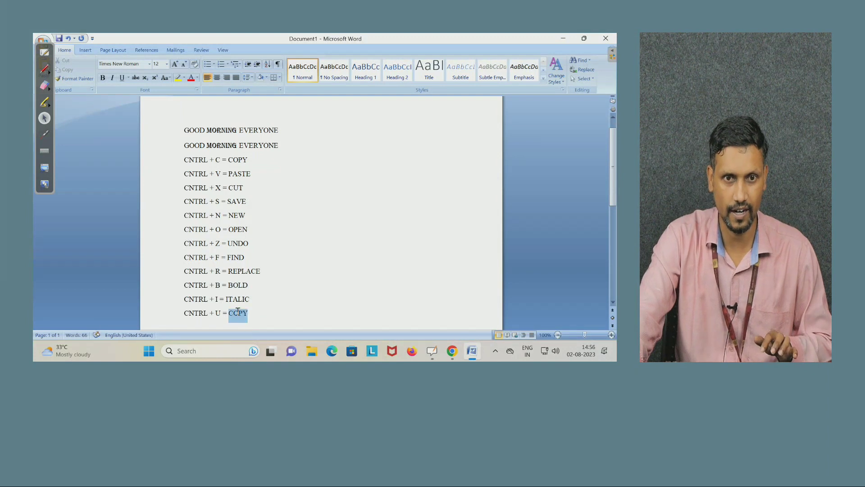
{"action": "type", "text": "UN"}
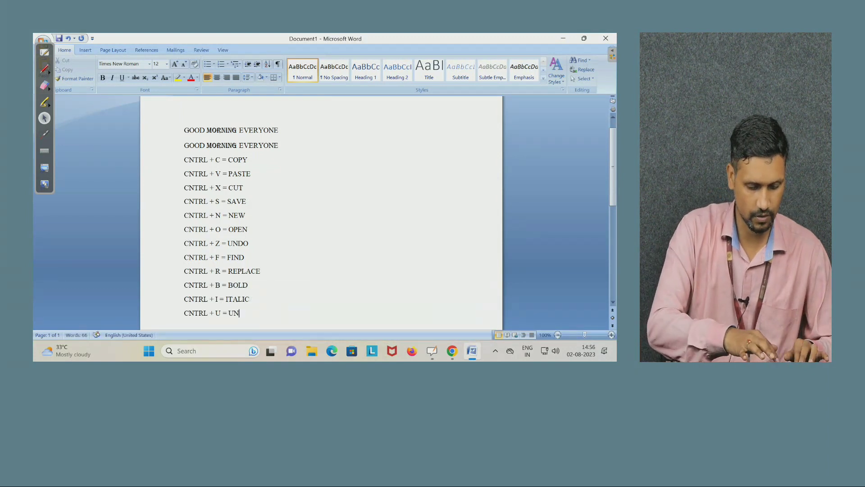
{"action": "type", "text": "DERLINE"}
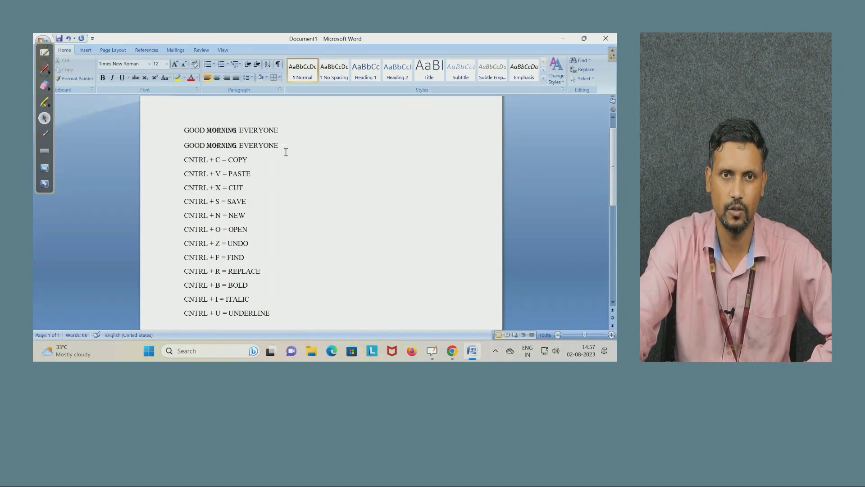
Copy the second "GOOD MORNING EVERYONE" line to below the UNDERLINE entry and cut the word EVERYONE from the pasted line
{"action": "left_click_drag", "start_coordinate": [283, 147], "coordinate": [200, 151]}
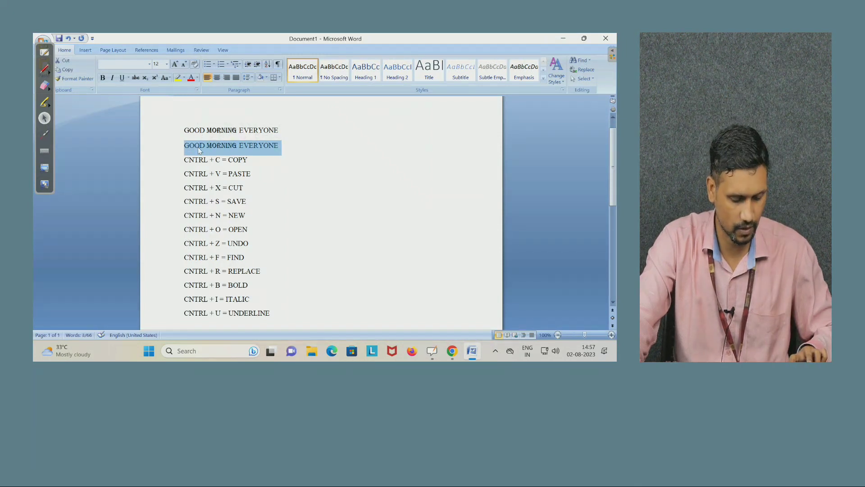
{"action": "left_click", "coordinate": [300, 325]}
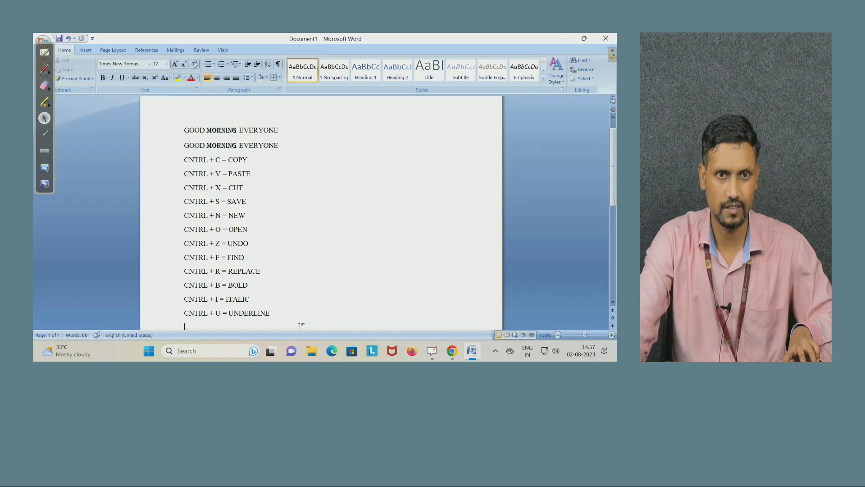
{"action": "key", "text": "ctrl+v"}
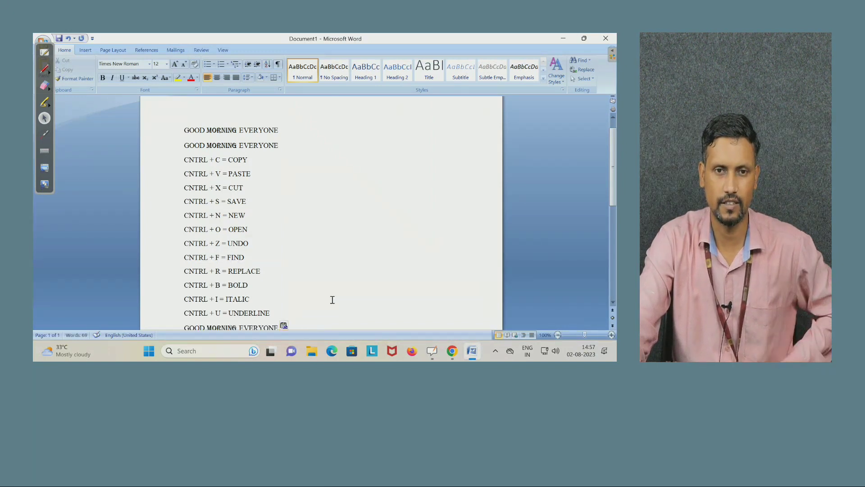
{"action": "scroll", "coordinate": [333, 298], "scroll_direction": "down", "scroll_amount": 1}
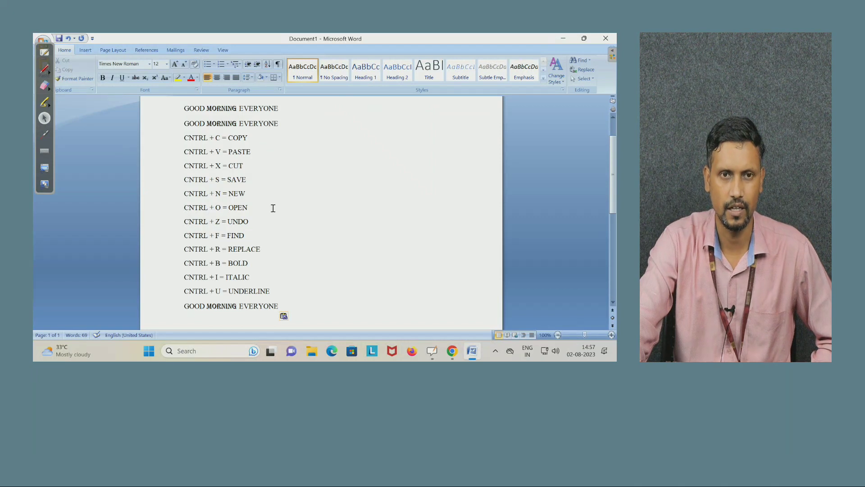
{"action": "double_click", "coordinate": [248, 308]}
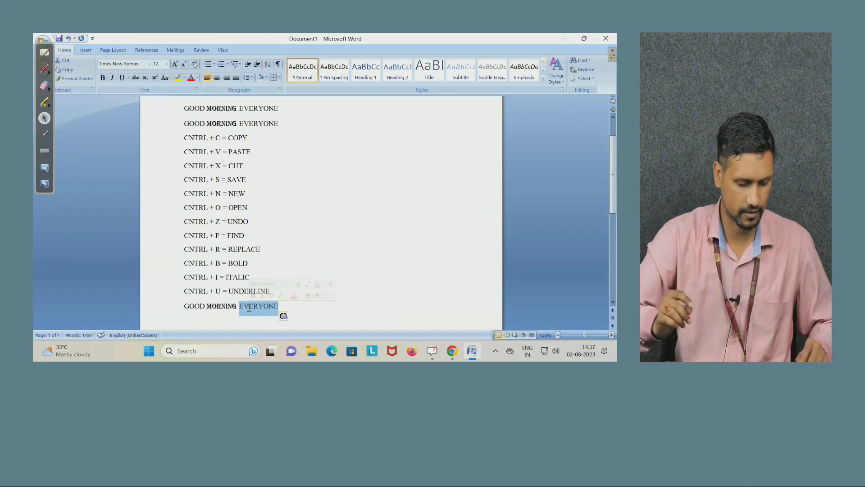
{"action": "key", "text": "ctrl+x"}
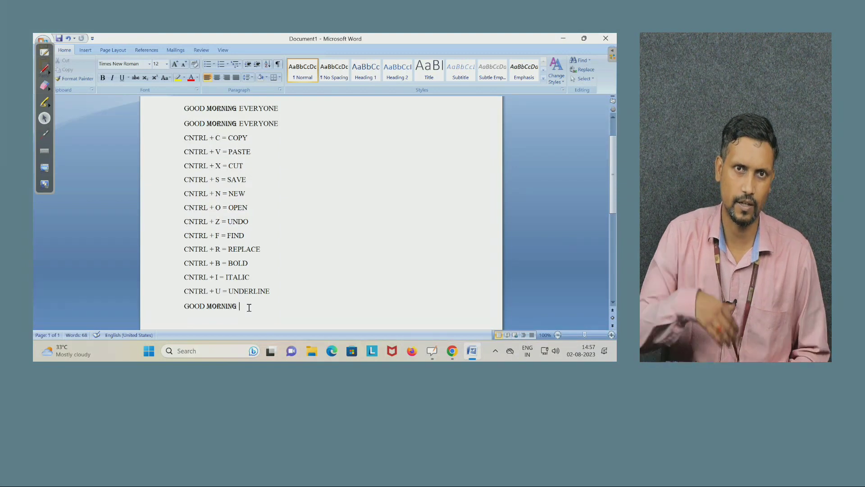
Try out the Save, New and Open commands, dismissing each dialog or blank document without keeping anything
{"action": "key", "text": "ctrl+s"}
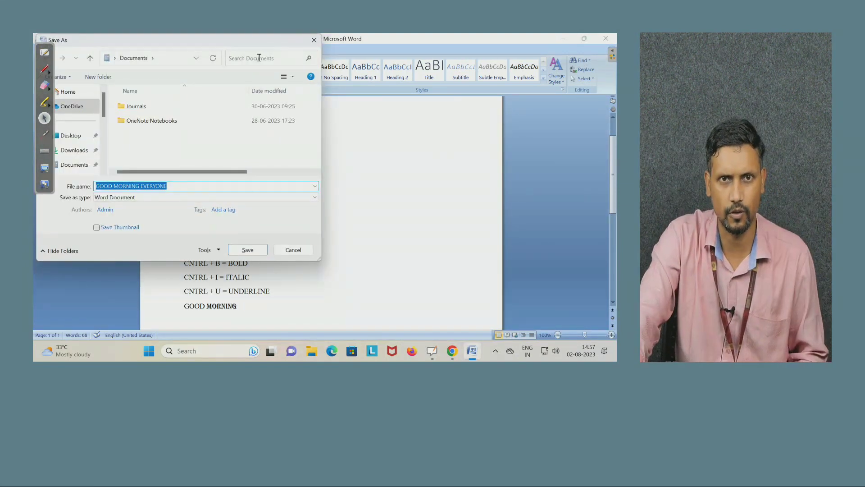
{"action": "left_click", "coordinate": [314, 41]}
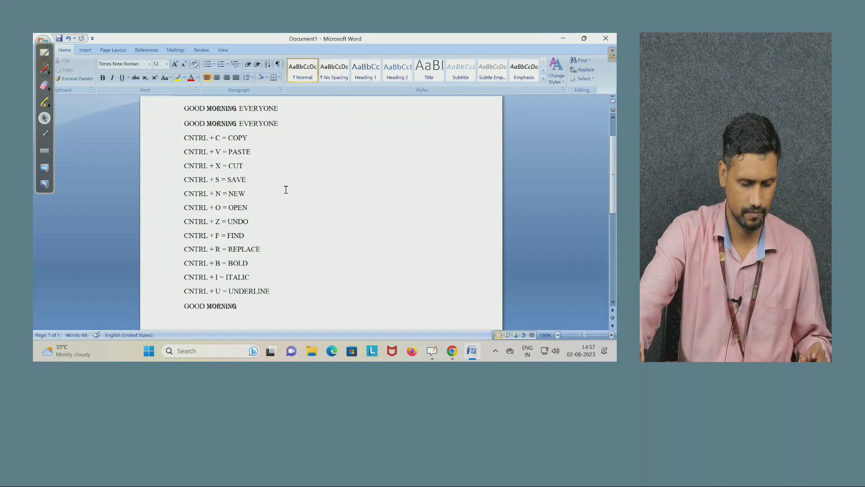
{"action": "key", "text": "ctrl+n"}
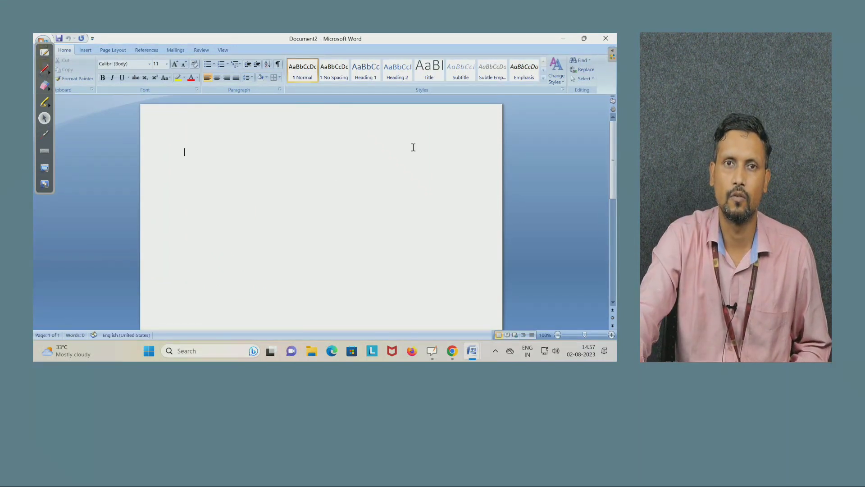
{"action": "left_click", "coordinate": [606, 39]}
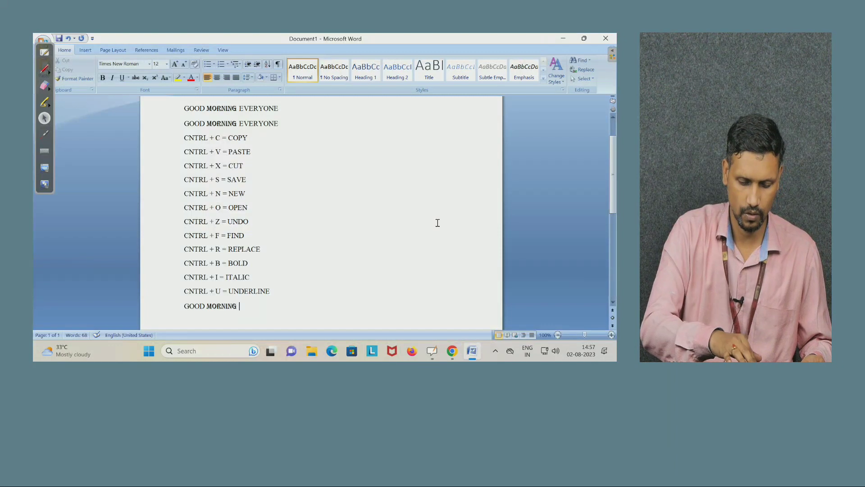
{"action": "key", "text": "ctrl+o"}
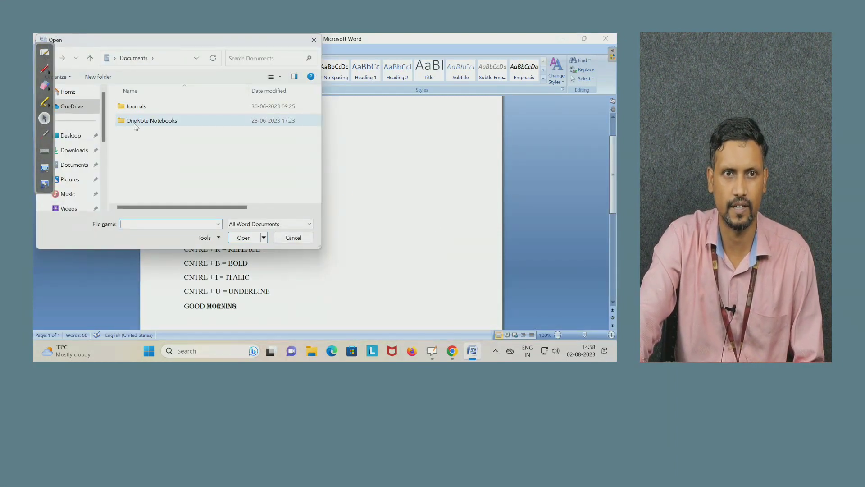
{"action": "left_click", "coordinate": [314, 40]}
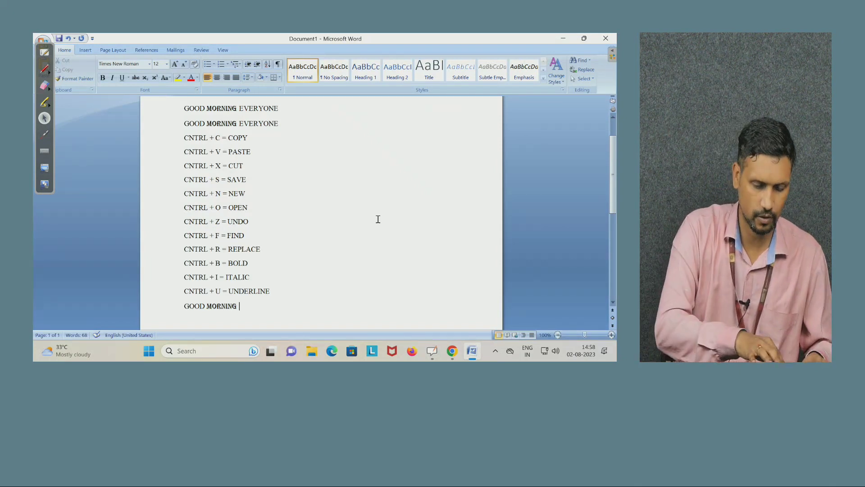
Search the document for the letter N, step through several matches, and close the Find and Replace dialog
{"action": "key", "text": "ctrl+f"}
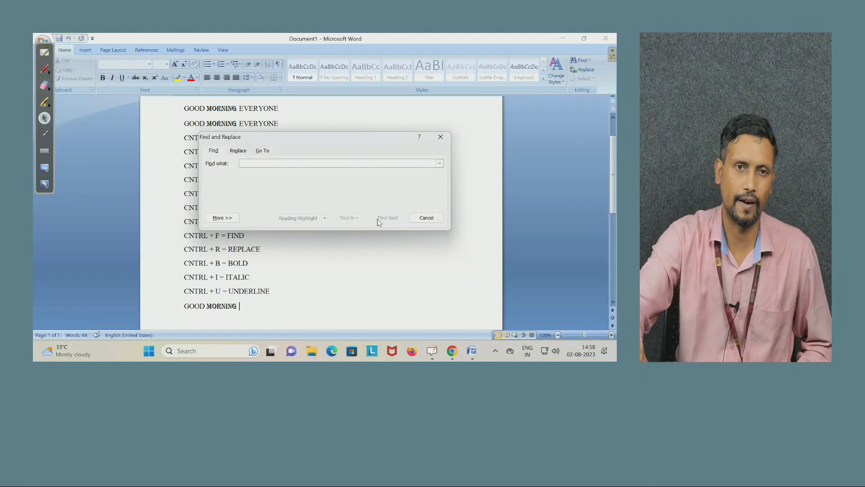
{"action": "left_click_drag", "start_coordinate": [290, 139], "coordinate": [392, 147]}
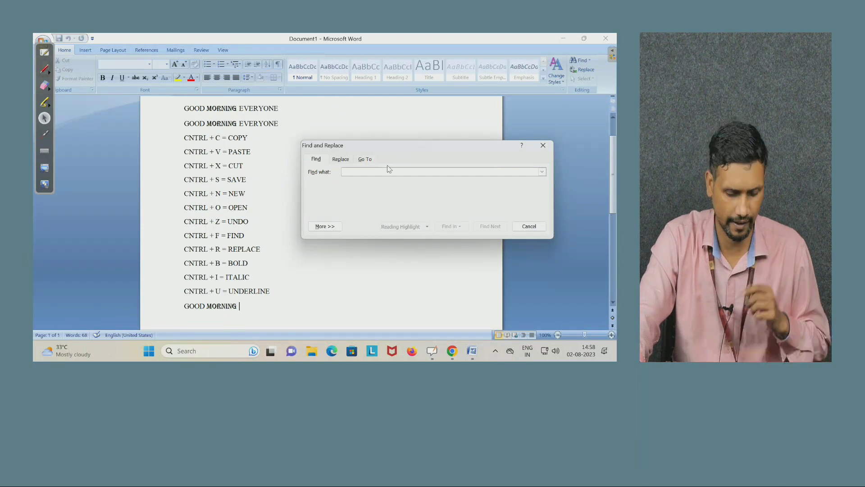
{"action": "type", "text": "N"}
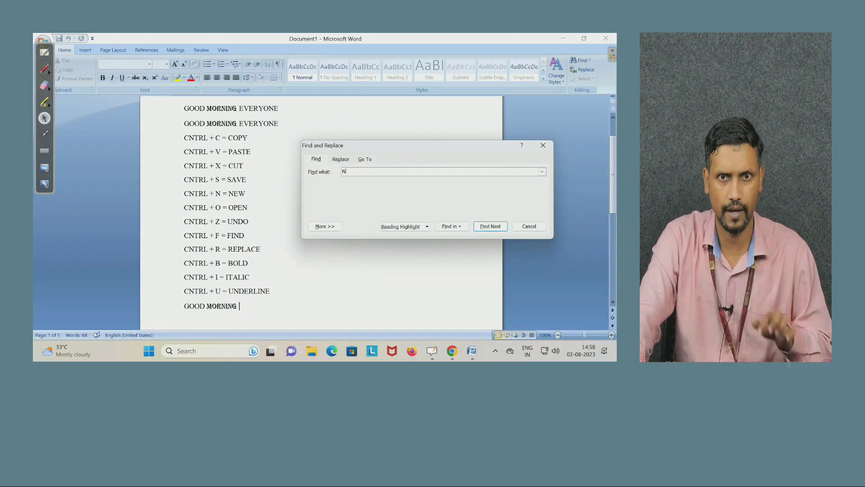
{"action": "left_click", "coordinate": [493, 229]}
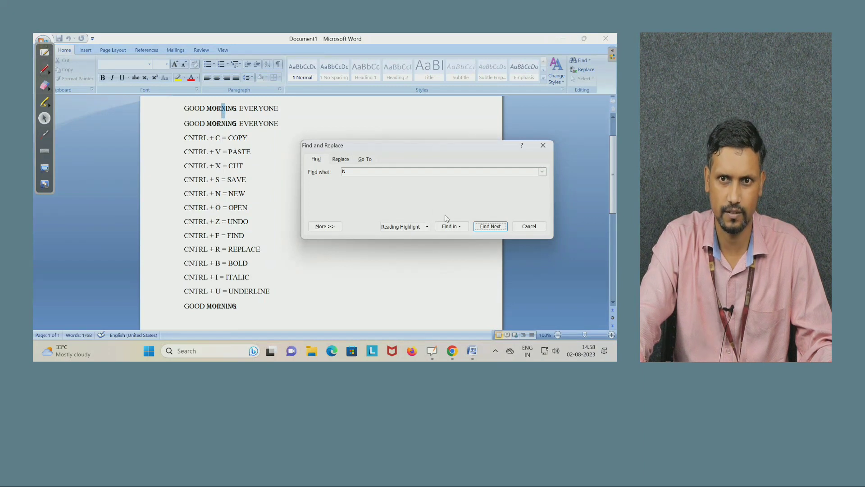
{"action": "left_click", "coordinate": [493, 226]}
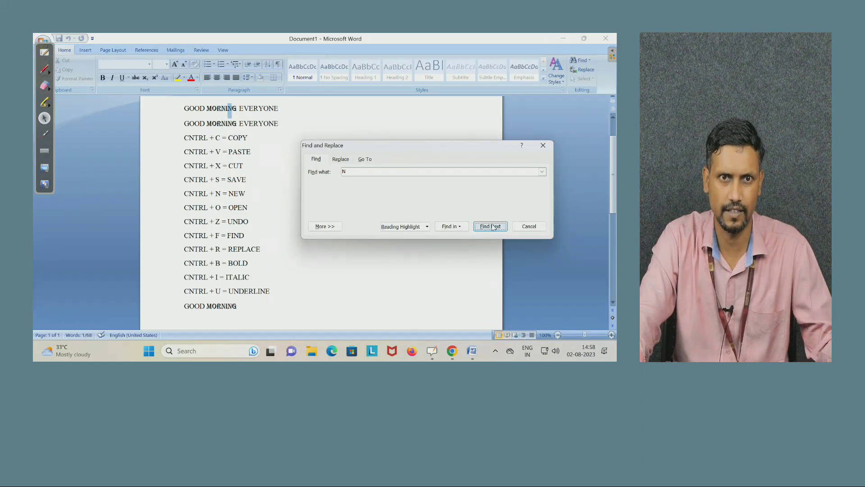
{"action": "left_click", "coordinate": [493, 226]}
{"action": "left_click", "coordinate": [493, 227]}
{"action": "left_click", "coordinate": [493, 226]}
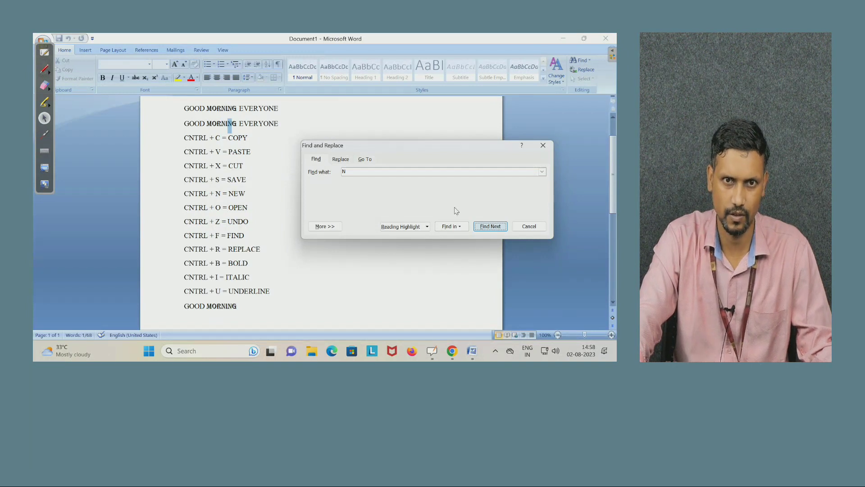
{"action": "left_click", "coordinate": [544, 146]}
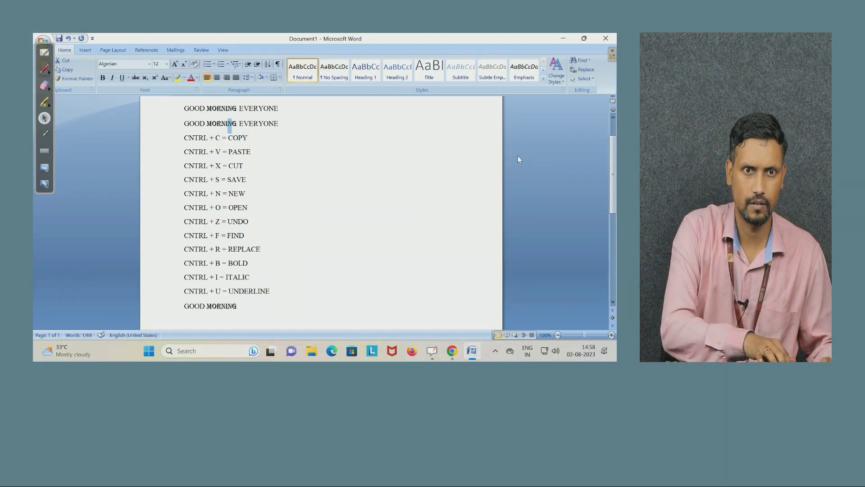
Try right-aligning the second "GOOD MORNING EVERYONE" line and the CUT entry, and return both to left alignment
{"action": "key", "text": "ctrl+r"}
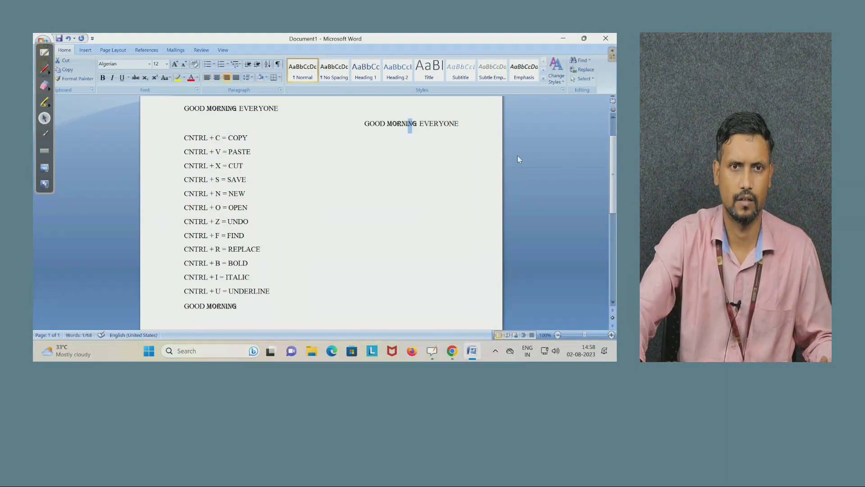
{"action": "left_click", "coordinate": [484, 174]}
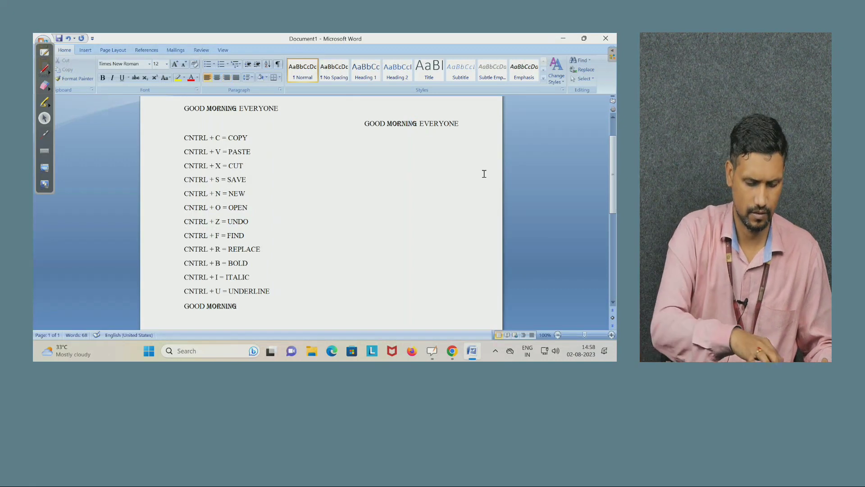
{"action": "key", "text": "ctrl+r"}
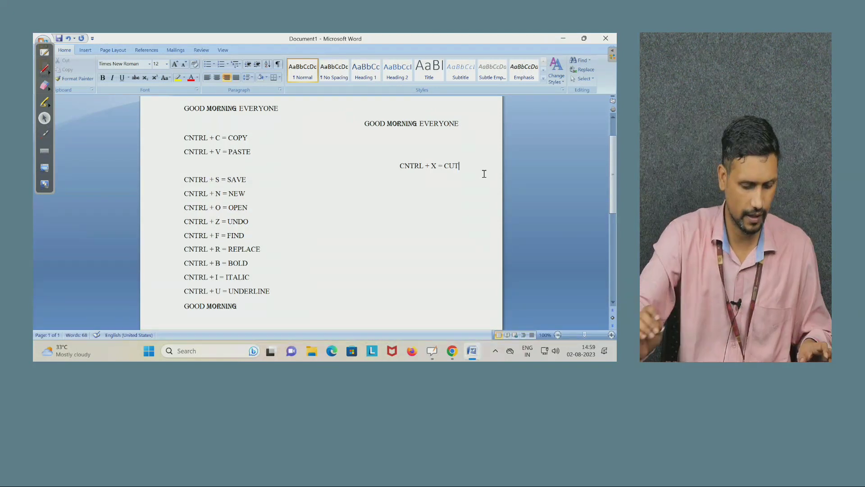
{"action": "key", "text": "ctrl+l"}
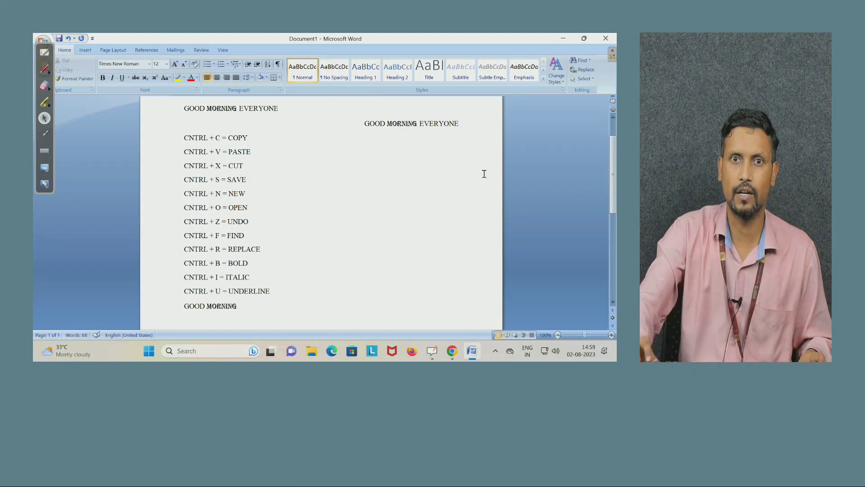
{"action": "left_click", "coordinate": [475, 118]}
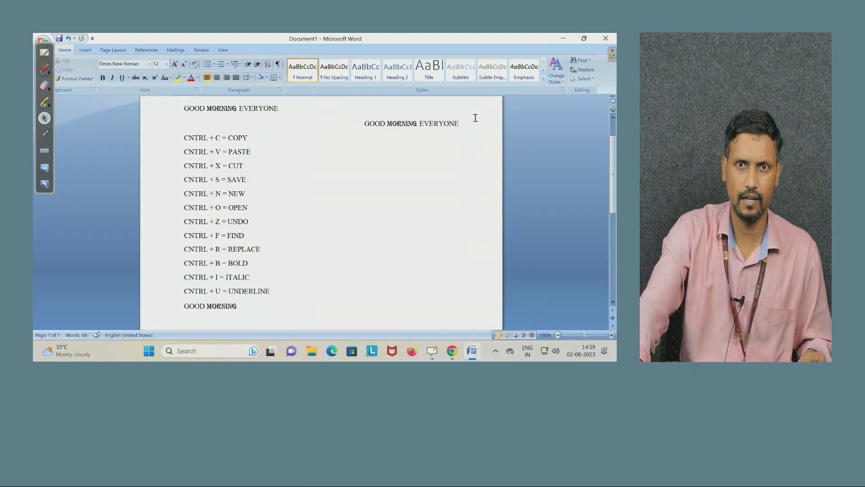
{"action": "left_click", "coordinate": [473, 125]}
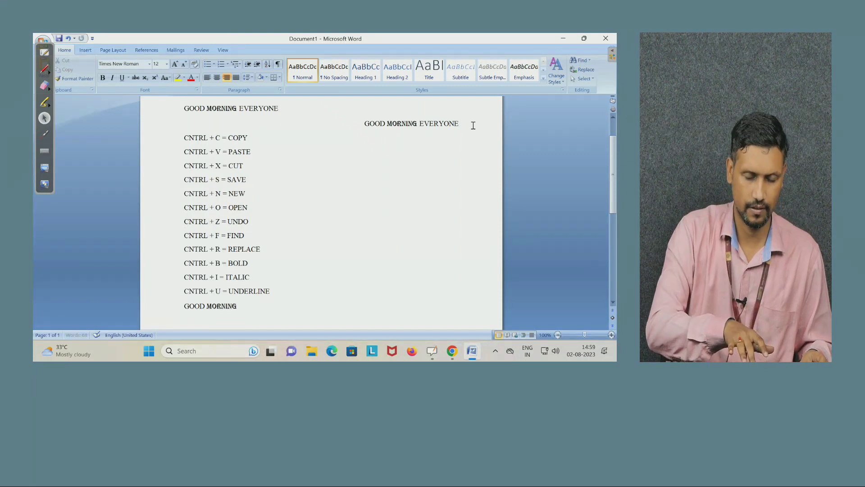
{"action": "key", "text": "ctrl+l"}
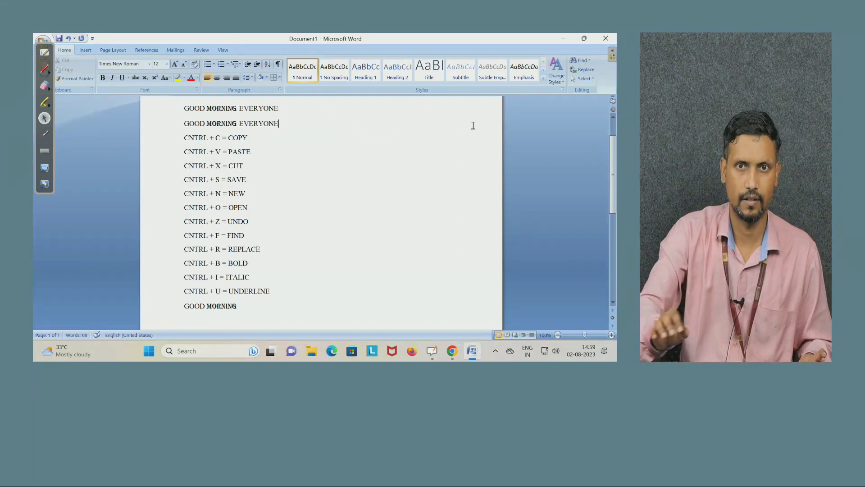
View the Replace options in the Find and Replace dialog, close it without replacing, and check the Replace command's shortcut
{"action": "left_click", "coordinate": [585, 71]}
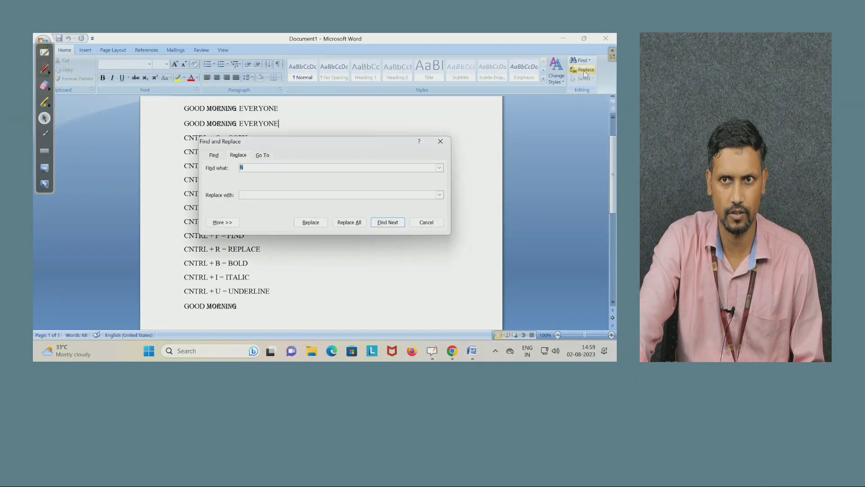
{"action": "left_click", "coordinate": [237, 155]}
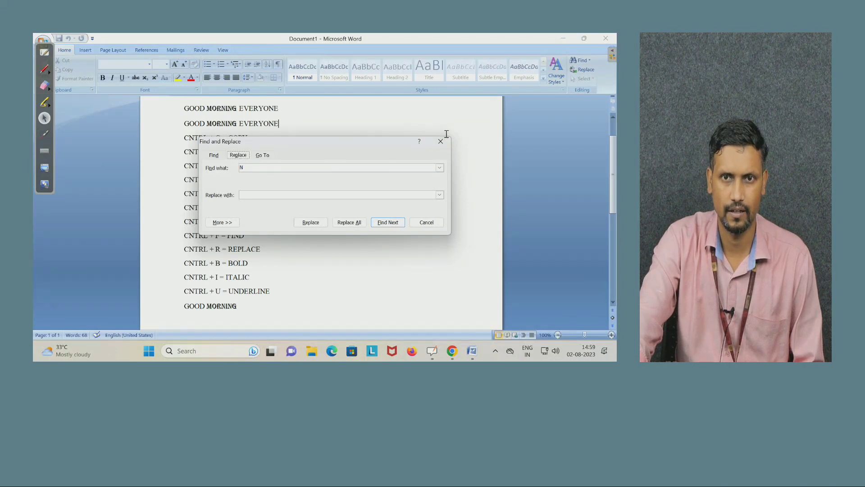
{"action": "left_click", "coordinate": [442, 143]}
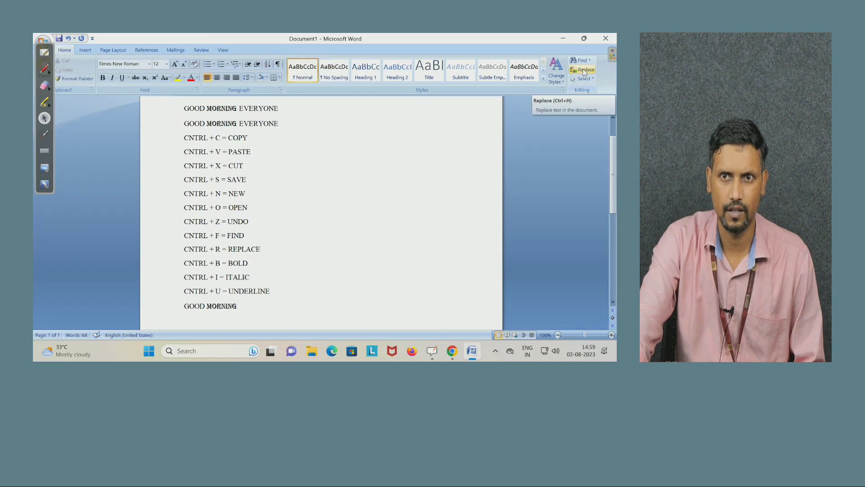
Correct the REPLACE entry in the shortcut list by changing its letter to H
{"action": "double_click", "coordinate": [218, 249]}
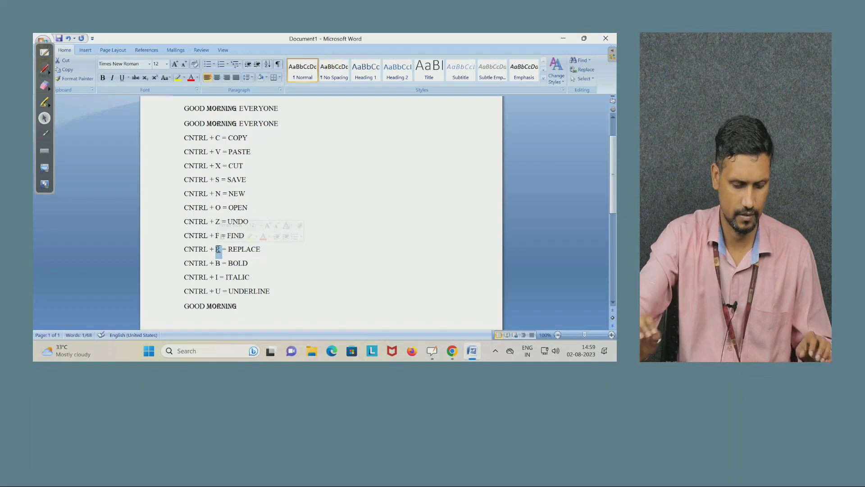
{"action": "type", "text": "H"}
{"action": "left_click", "coordinate": [311, 254]}
Make the word BOLD bold and the word ITALIC italic in their shortcut list entries
{"action": "double_click", "coordinate": [237, 263]}
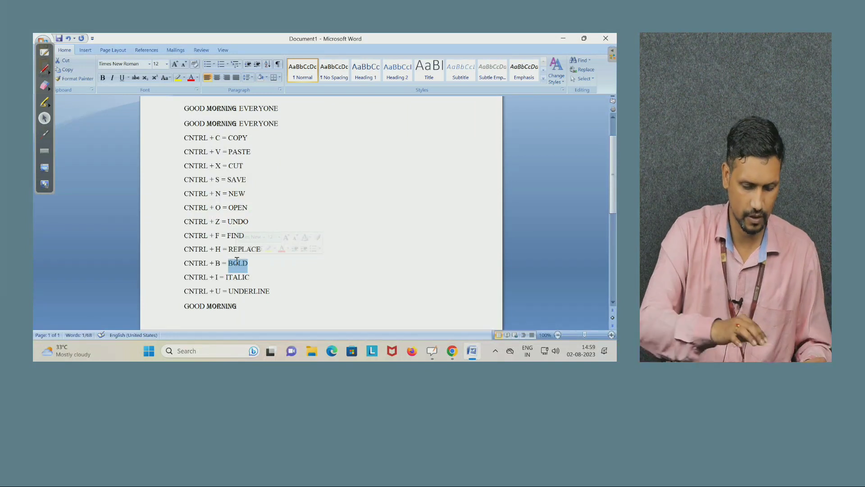
{"action": "key", "text": "ctrl+b"}
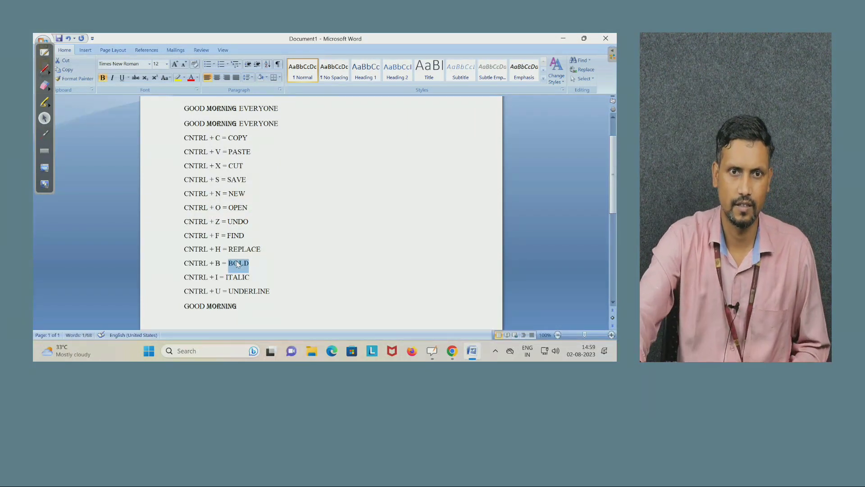
{"action": "left_click", "coordinate": [331, 252]}
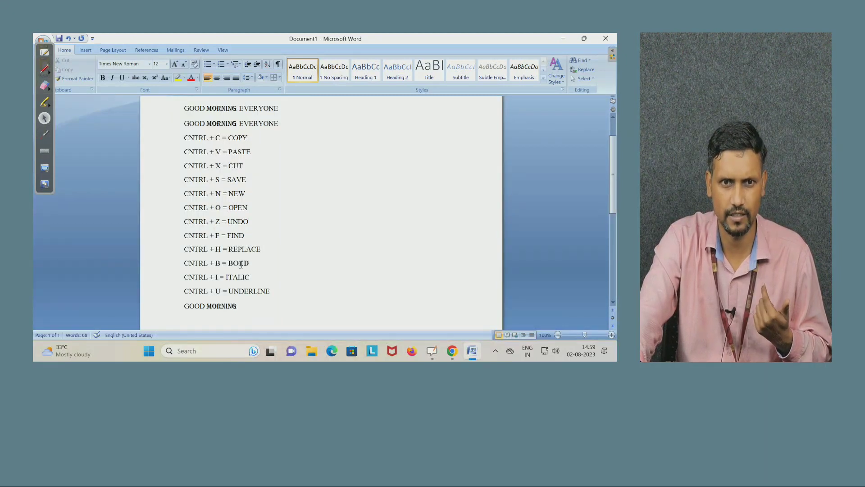
{"action": "double_click", "coordinate": [239, 277]}
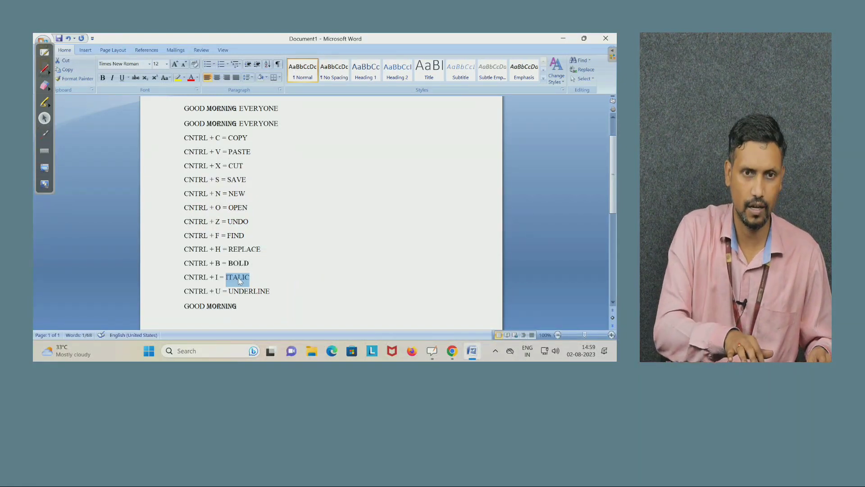
{"action": "key", "text": "ctrl+i"}
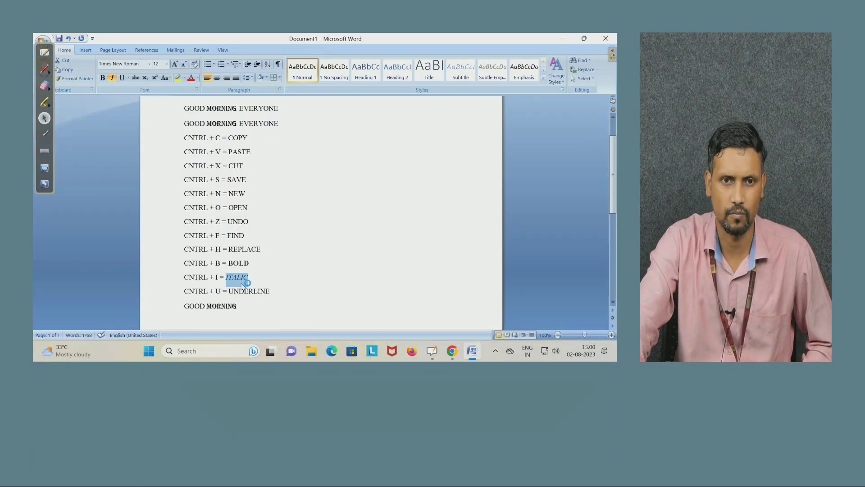
Underline the word UNDERLINE in its shortcut list entry
{"action": "left_click", "coordinate": [247, 293]}
{"action": "double_click", "coordinate": [247, 293]}
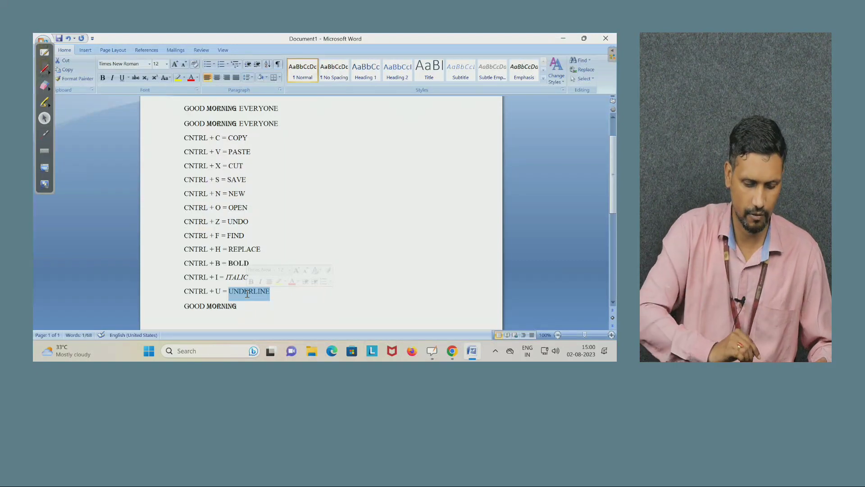
{"action": "key", "text": "ctrl+u"}
{"action": "left_click", "coordinate": [317, 256]}
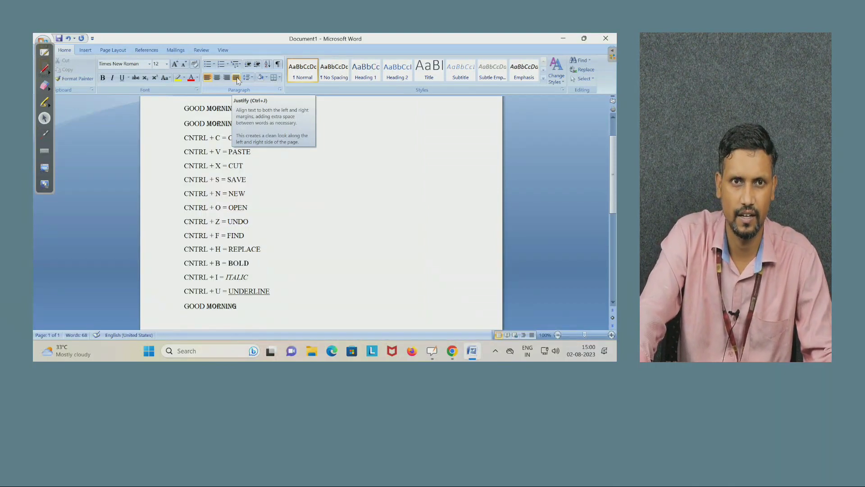
Highlight the second "GOOD MORNING EVERYONE" line and the "CNTRL + C = COPY" entry in green
{"action": "left_click", "coordinate": [349, 162]}
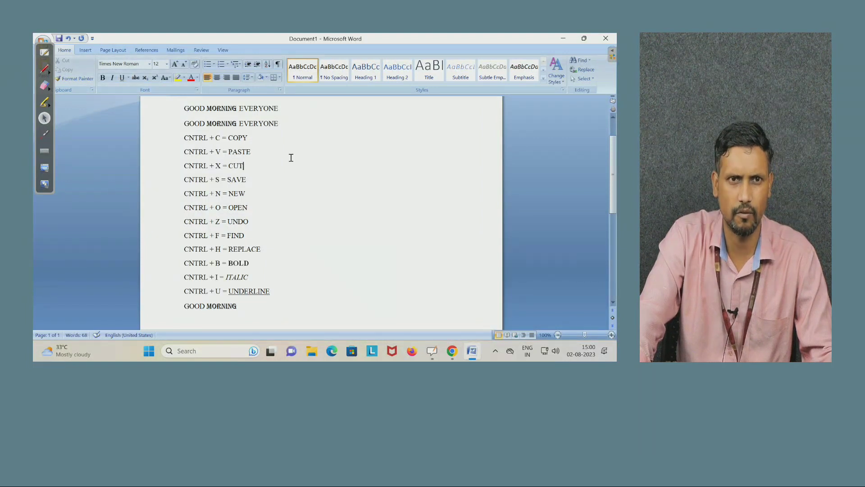
{"action": "left_click", "coordinate": [184, 78]}
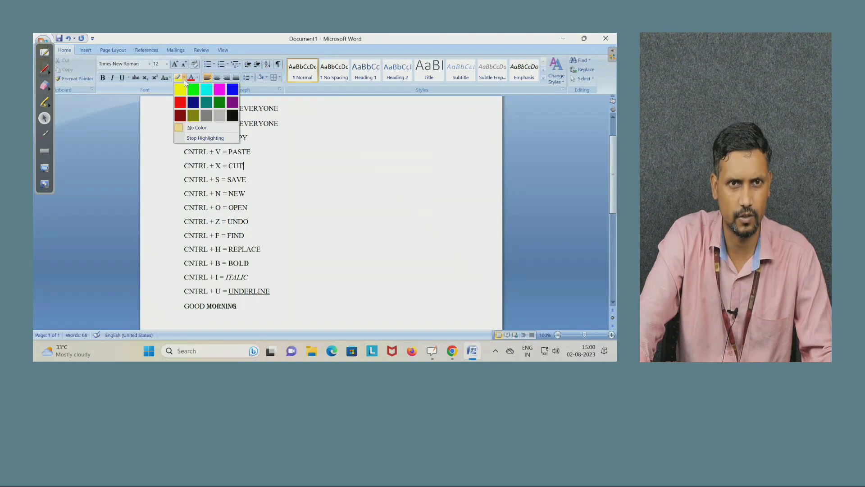
{"action": "left_click", "coordinate": [220, 103]}
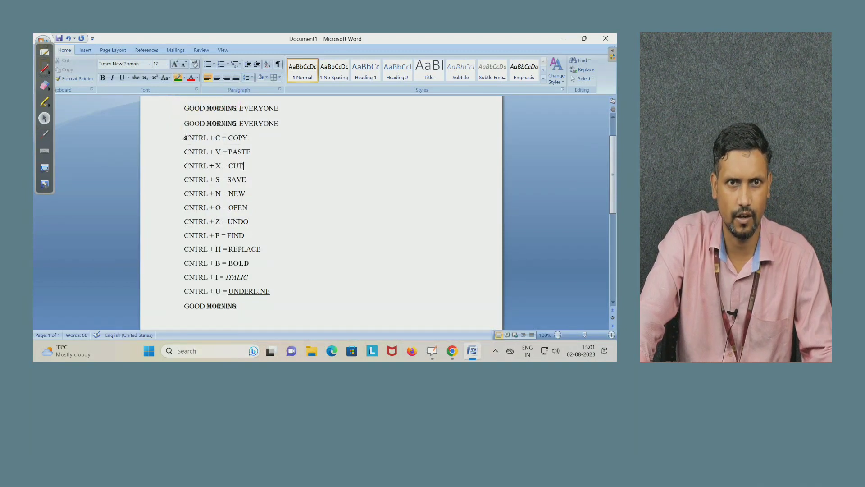
{"action": "mouse_move", "coordinate": [185, 130]}
{"action": "left_mouse_down"}
{"action": "mouse_move", "coordinate": [252, 130]}
{"action": "mouse_move", "coordinate": [248, 140]}
{"action": "left_mouse_up"}
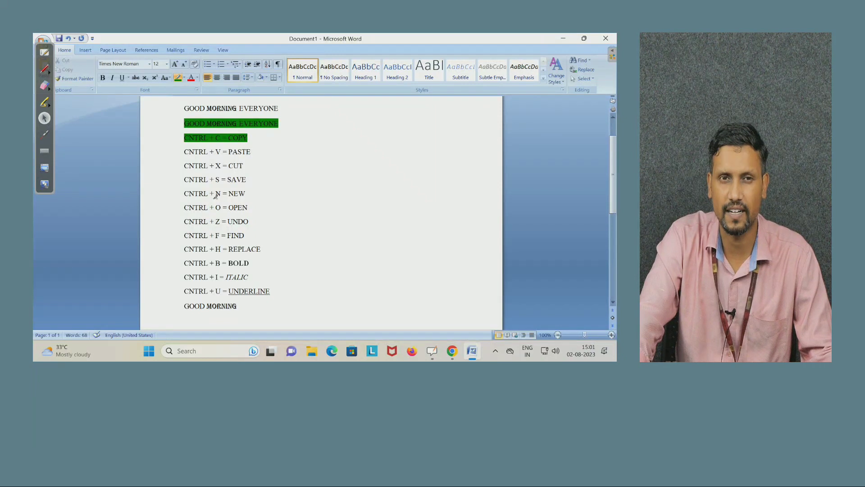
Set the font color of the "CNTRL + X = CUT" entry to light blue
{"action": "left_click", "coordinate": [197, 78]}
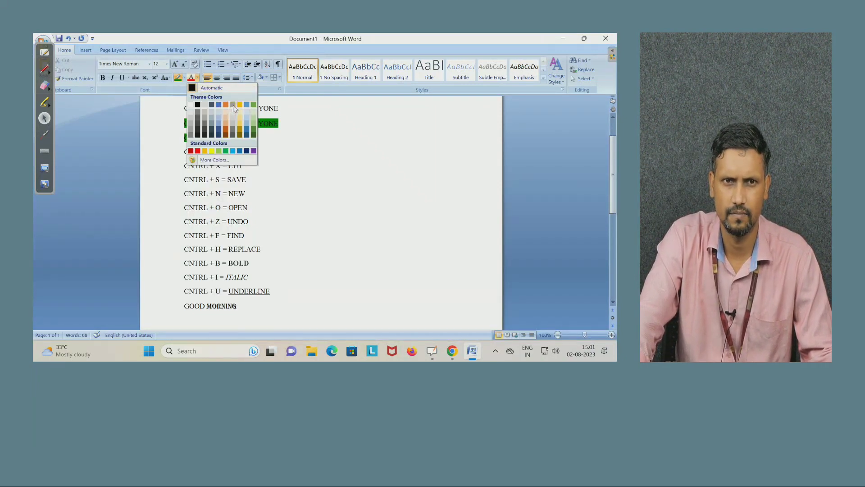
{"action": "left_click", "coordinate": [234, 155]}
{"action": "left_click_drag", "start_coordinate": [244, 166], "coordinate": [206, 167]}
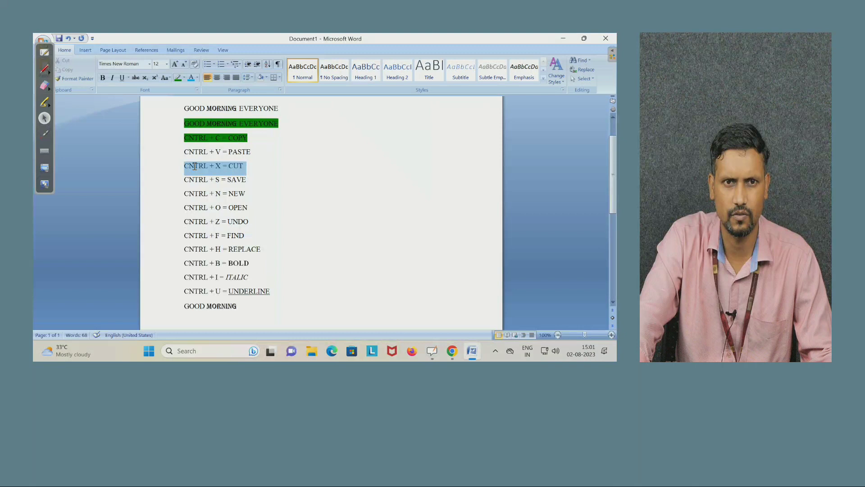
{"action": "left_click", "coordinate": [190, 80]}
{"action": "left_click", "coordinate": [306, 177]}
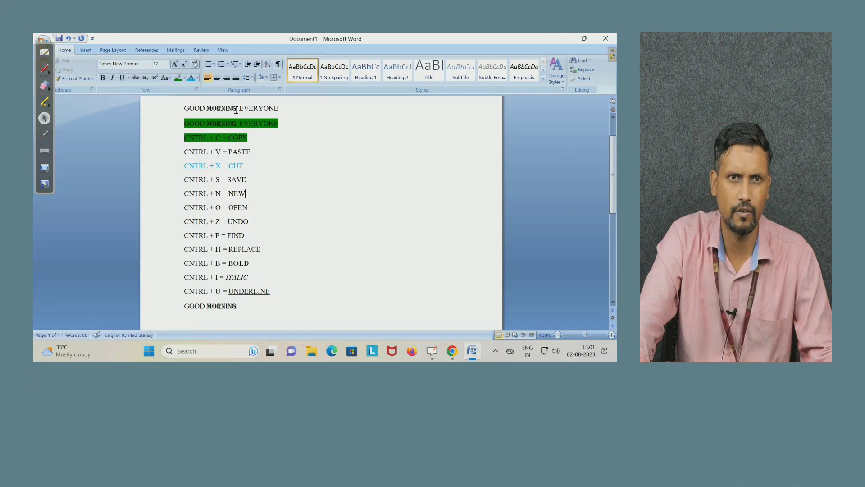
View the available shapes, chart types and WordArt styles, closing each without inserting anything
{"action": "left_click", "coordinate": [85, 50]}
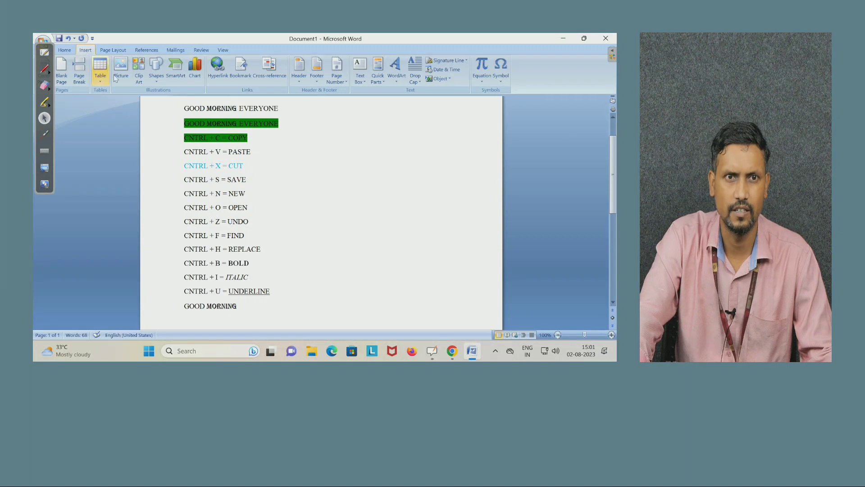
{"action": "left_click", "coordinate": [158, 84]}
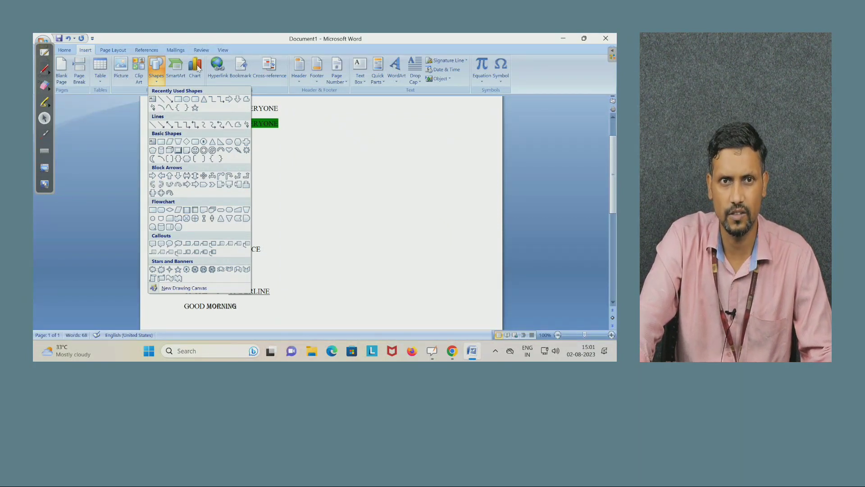
{"action": "left_click", "coordinate": [198, 67]}
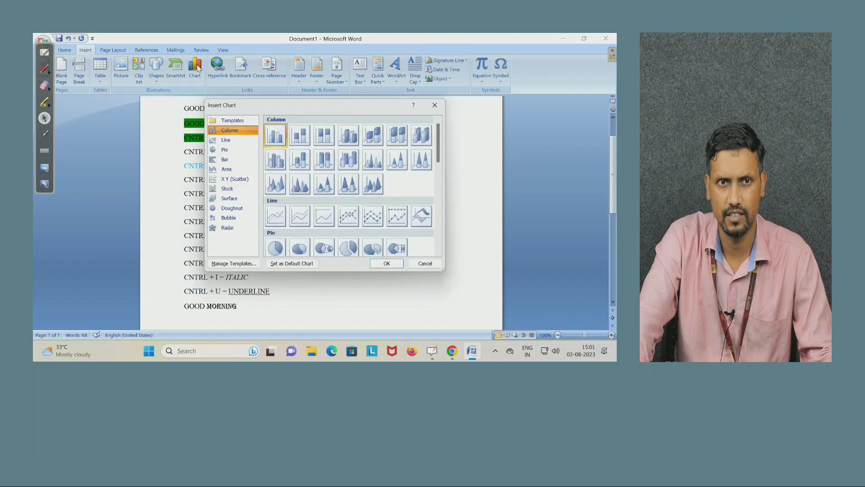
{"action": "left_click", "coordinate": [436, 106]}
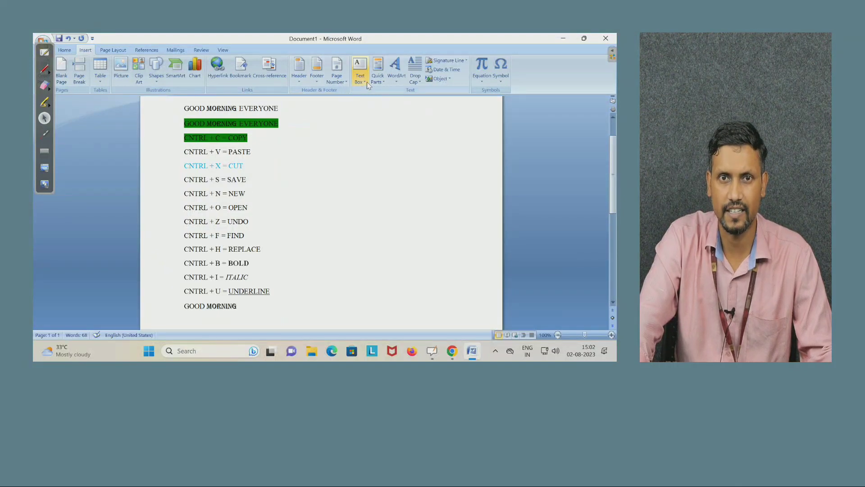
{"action": "left_click", "coordinate": [399, 80]}
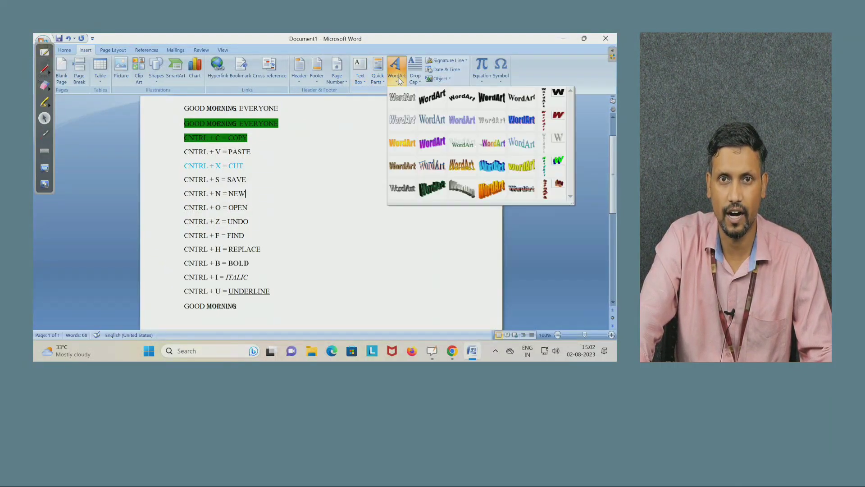
{"action": "left_click", "coordinate": [340, 238]}
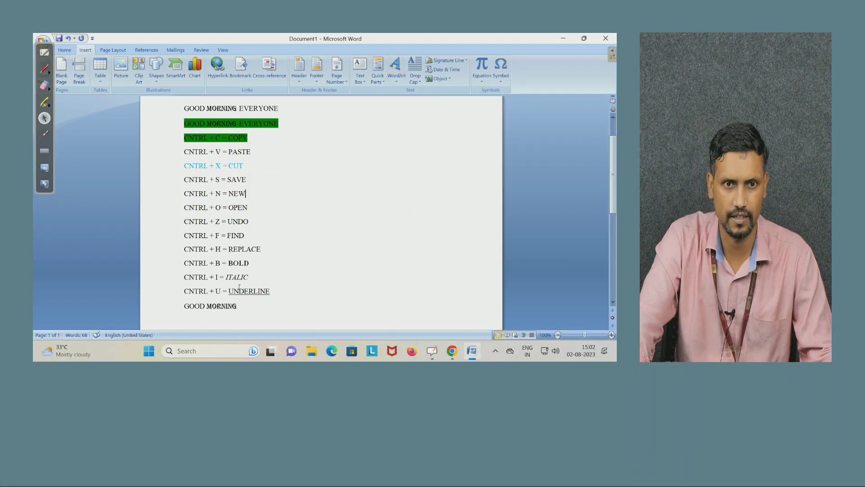
Try converting the word UNDO in the list into purple WordArt in Impact, size 36, and undo the conversion
{"action": "double_click", "coordinate": [239, 221]}
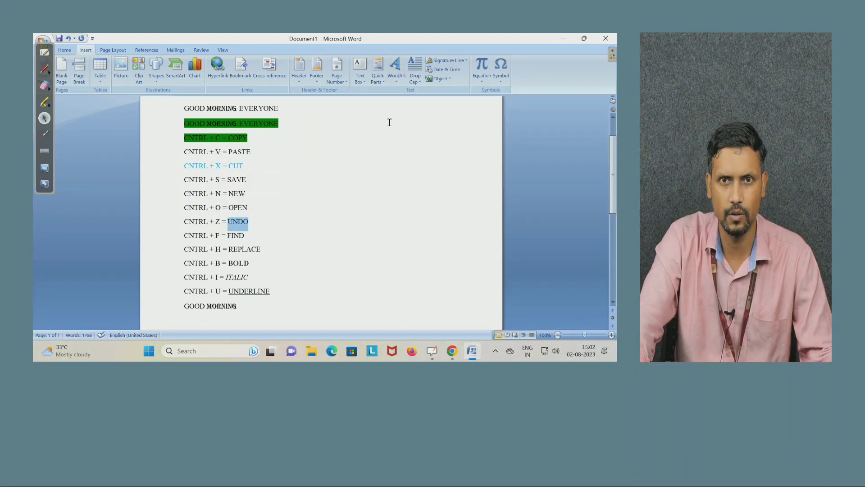
{"action": "left_click", "coordinate": [397, 79]}
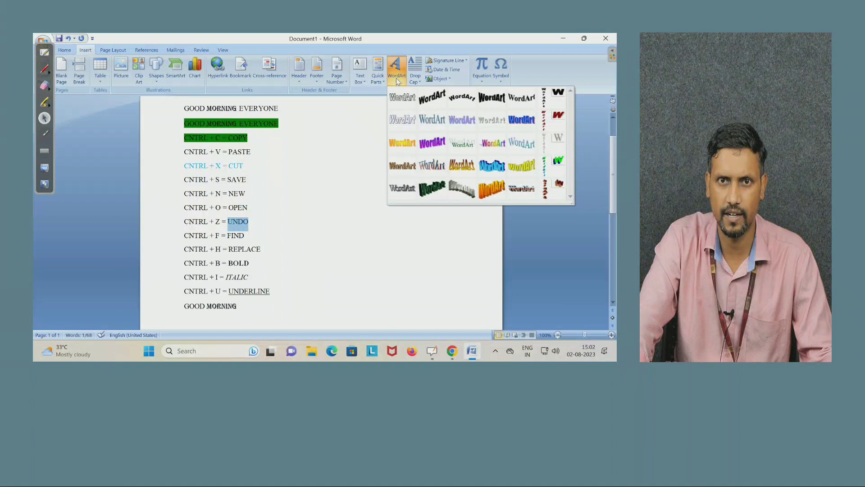
{"action": "left_click", "coordinate": [429, 144]}
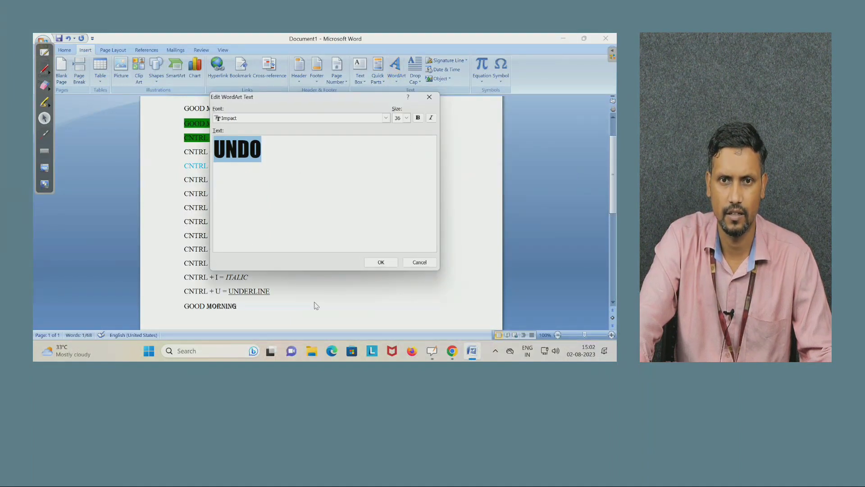
{"action": "left_click", "coordinate": [380, 262]}
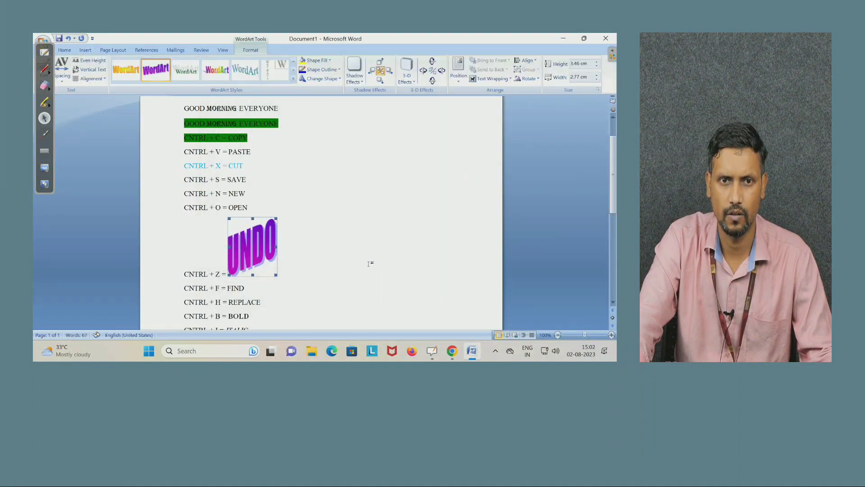
{"action": "left_click", "coordinate": [311, 255]}
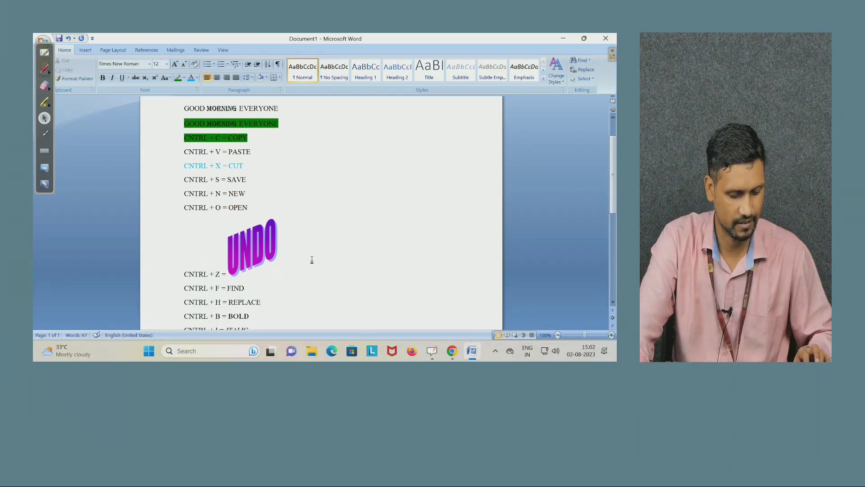
{"action": "key", "text": "ctrl+z"}
{"action": "left_click", "coordinate": [345, 195]}
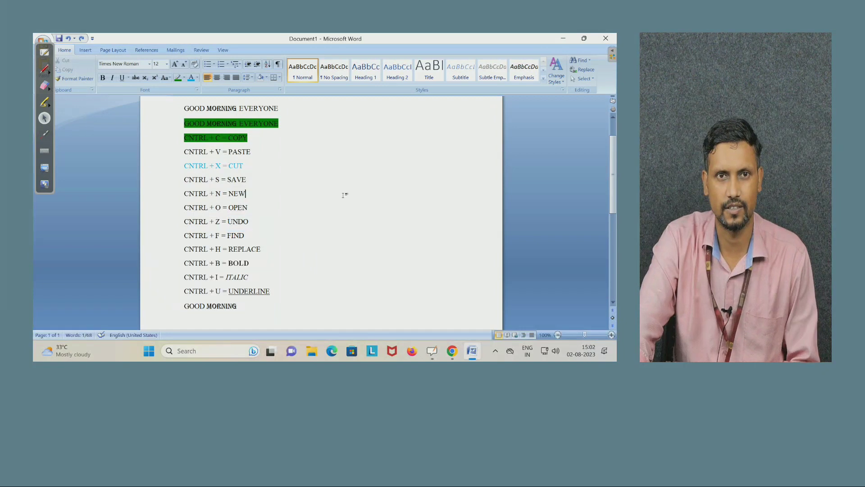
View the gallery of built-in equations and close it without inserting one
{"action": "left_click", "coordinate": [85, 50]}
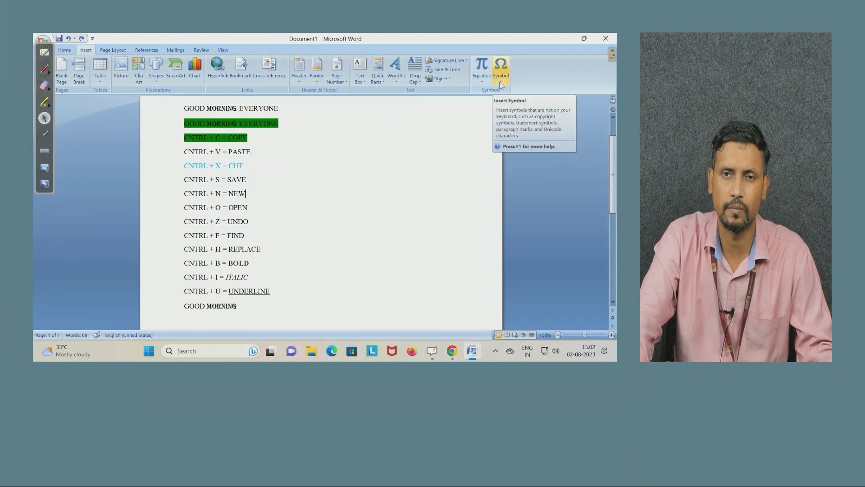
{"action": "left_click", "coordinate": [480, 81]}
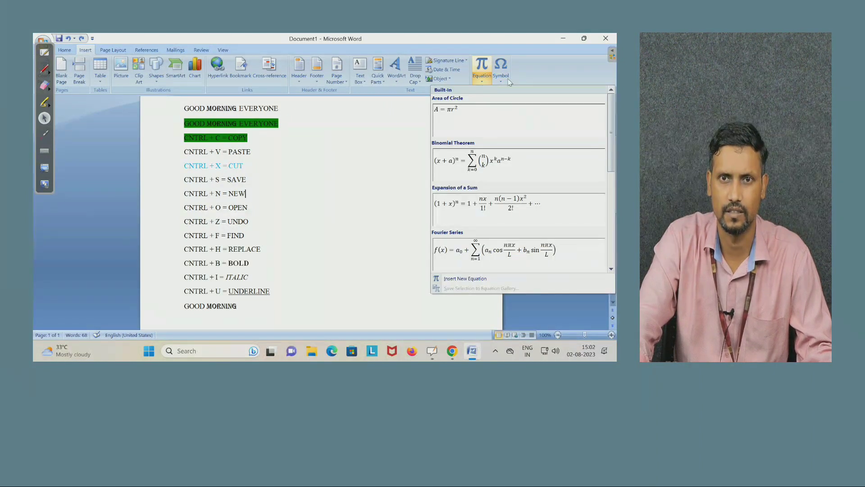
{"action": "left_click", "coordinate": [386, 144]}
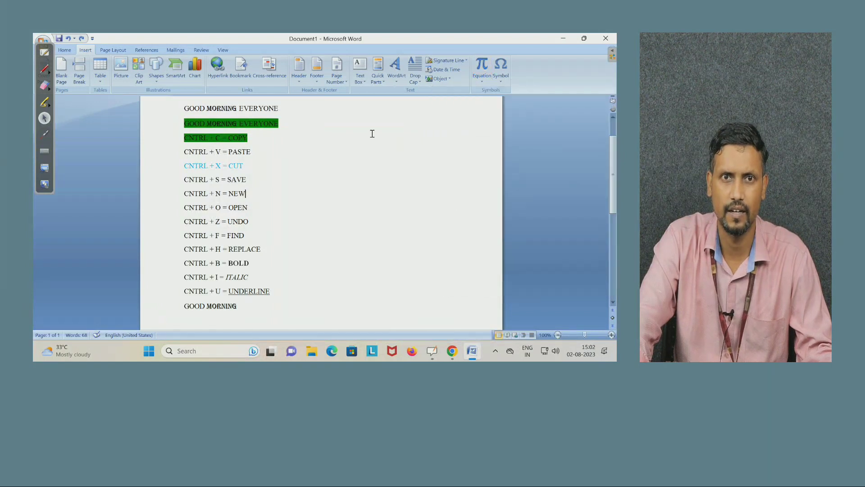
Try the landscape page orientation and return the page to portrait
{"action": "left_click", "coordinate": [112, 50]}
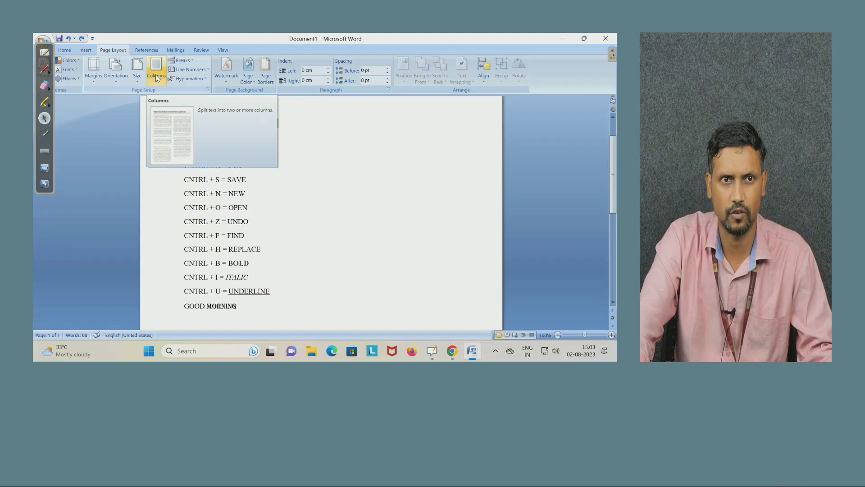
{"action": "left_click", "coordinate": [117, 78]}
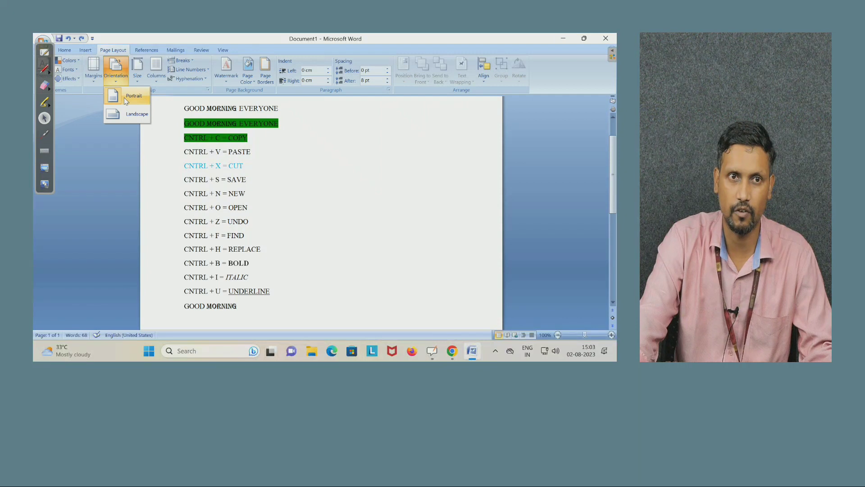
{"action": "left_click", "coordinate": [126, 97]}
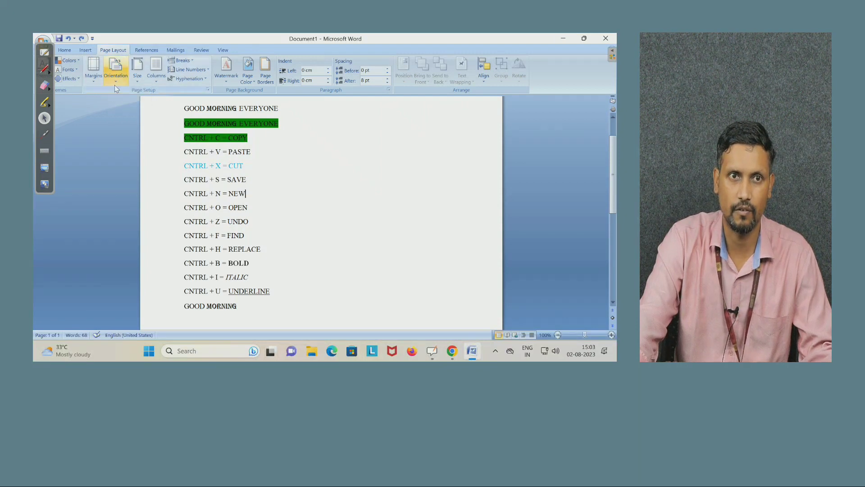
{"action": "left_click", "coordinate": [116, 83]}
{"action": "left_click", "coordinate": [122, 116]}
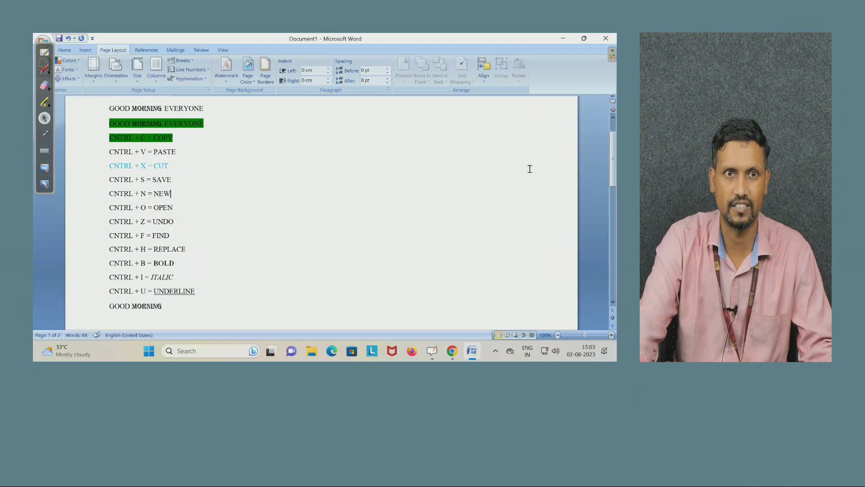
{"action": "left_click", "coordinate": [116, 81]}
{"action": "left_click", "coordinate": [114, 96]}
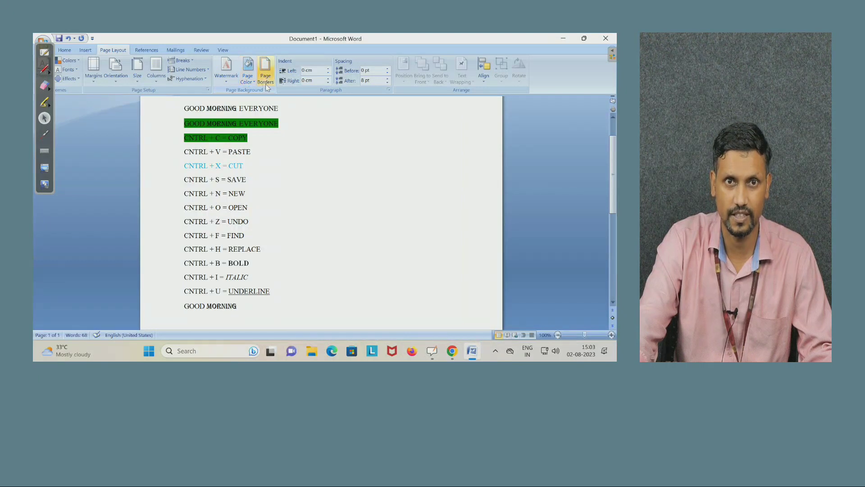
Show the ruler along the edges of the document page
{"action": "left_click", "coordinate": [145, 51]}
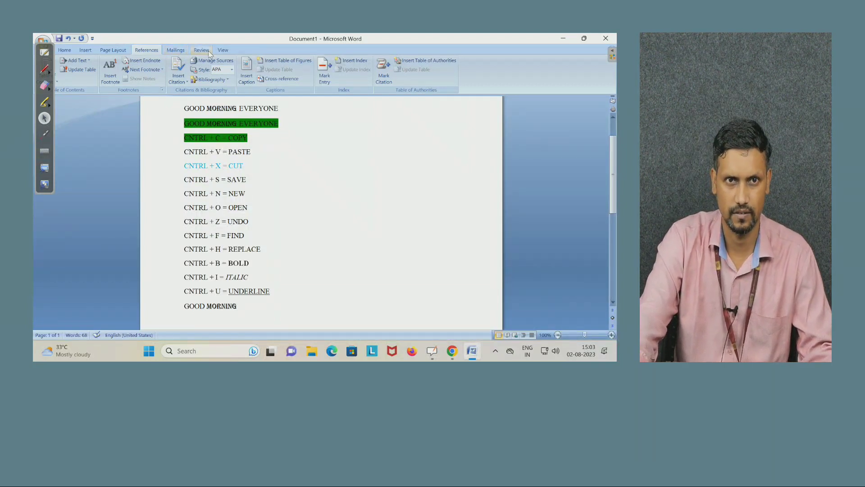
{"action": "left_click", "coordinate": [224, 50]}
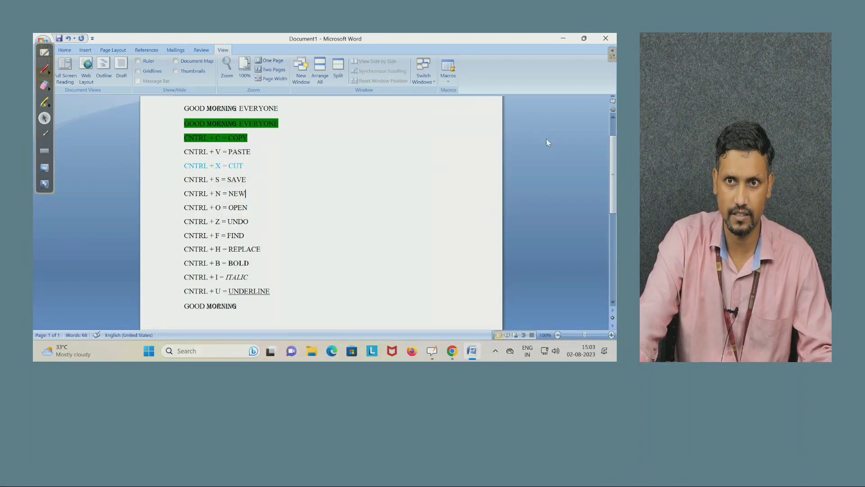
{"action": "left_click", "coordinate": [140, 62]}
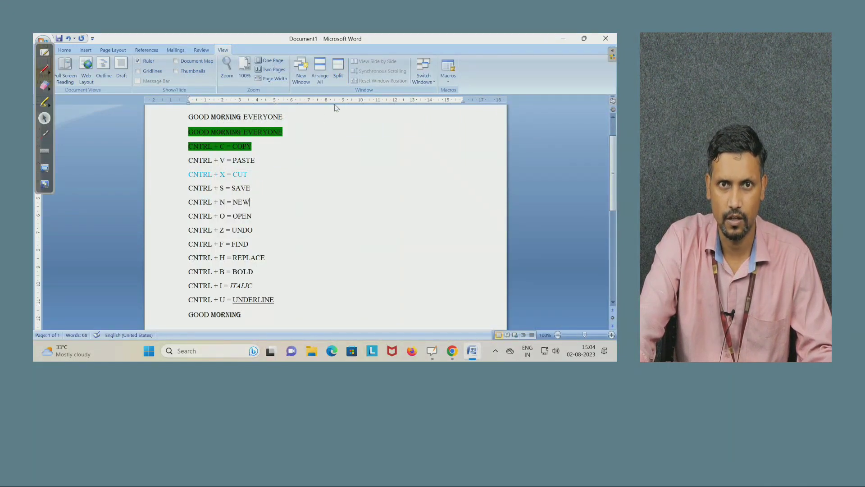
Try splitting the document window just below the CNTRL + N = NEW line, scroll each pane separately, and remove the split
{"action": "left_click", "coordinate": [340, 66]}
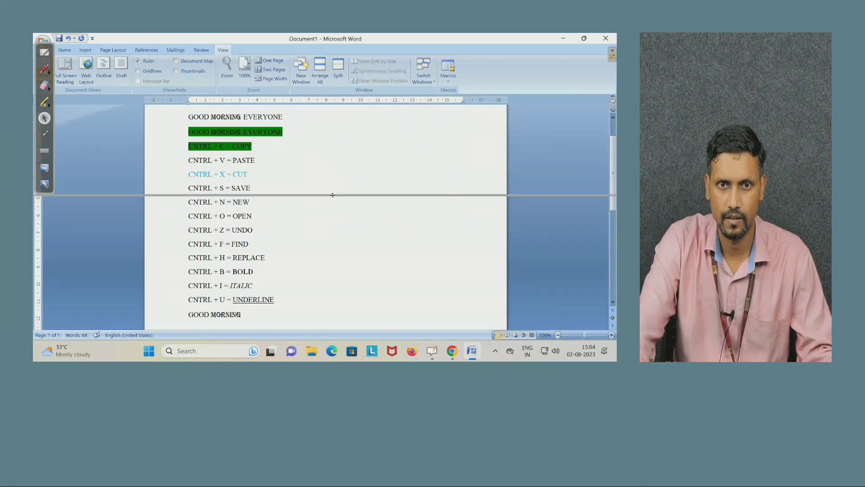
{"action": "left_click", "coordinate": [332, 205]}
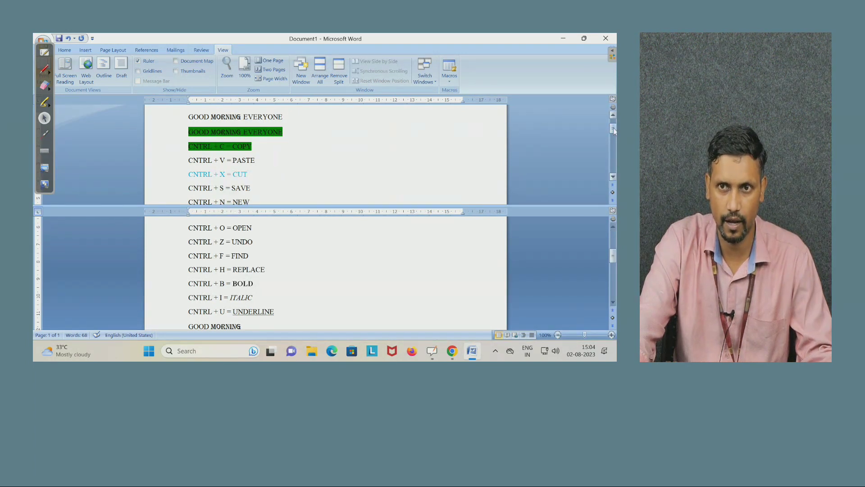
{"action": "mouse_move", "coordinate": [613, 131]}
{"action": "left_mouse_down"}
{"action": "mouse_move", "coordinate": [615, 147]}
{"action": "mouse_move", "coordinate": [613, 134]}
{"action": "left_mouse_up"}
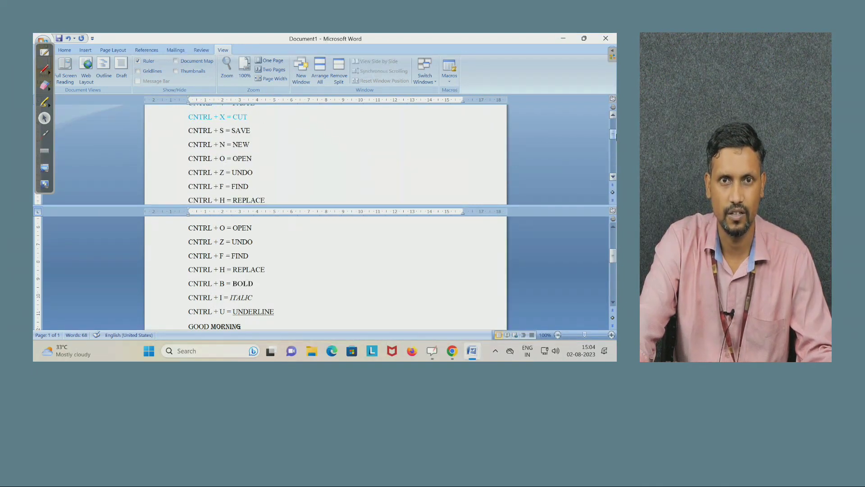
{"action": "mouse_move", "coordinate": [614, 256]}
{"action": "left_mouse_down"}
{"action": "mouse_move", "coordinate": [615, 266]}
{"action": "mouse_move", "coordinate": [615, 251]}
{"action": "left_mouse_up"}
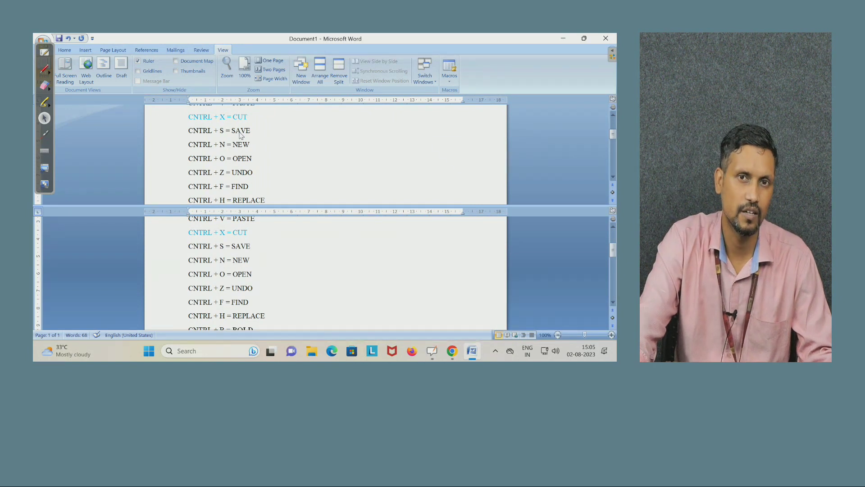
{"action": "left_click", "coordinate": [339, 70]}
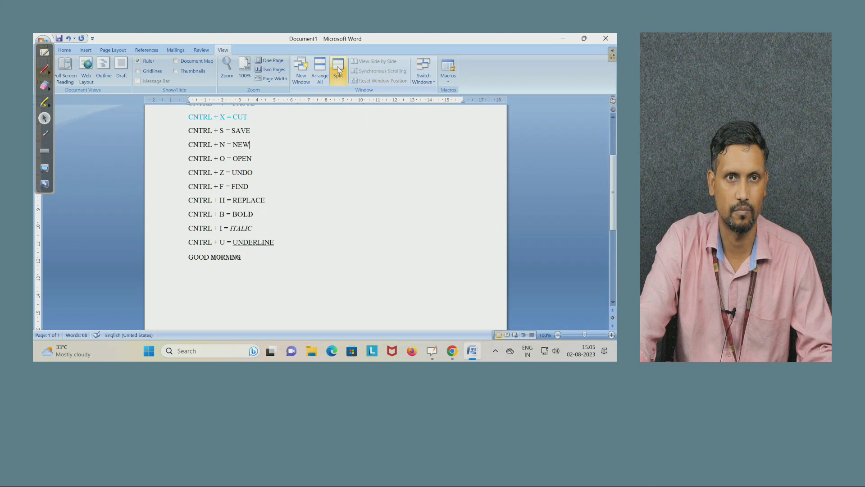